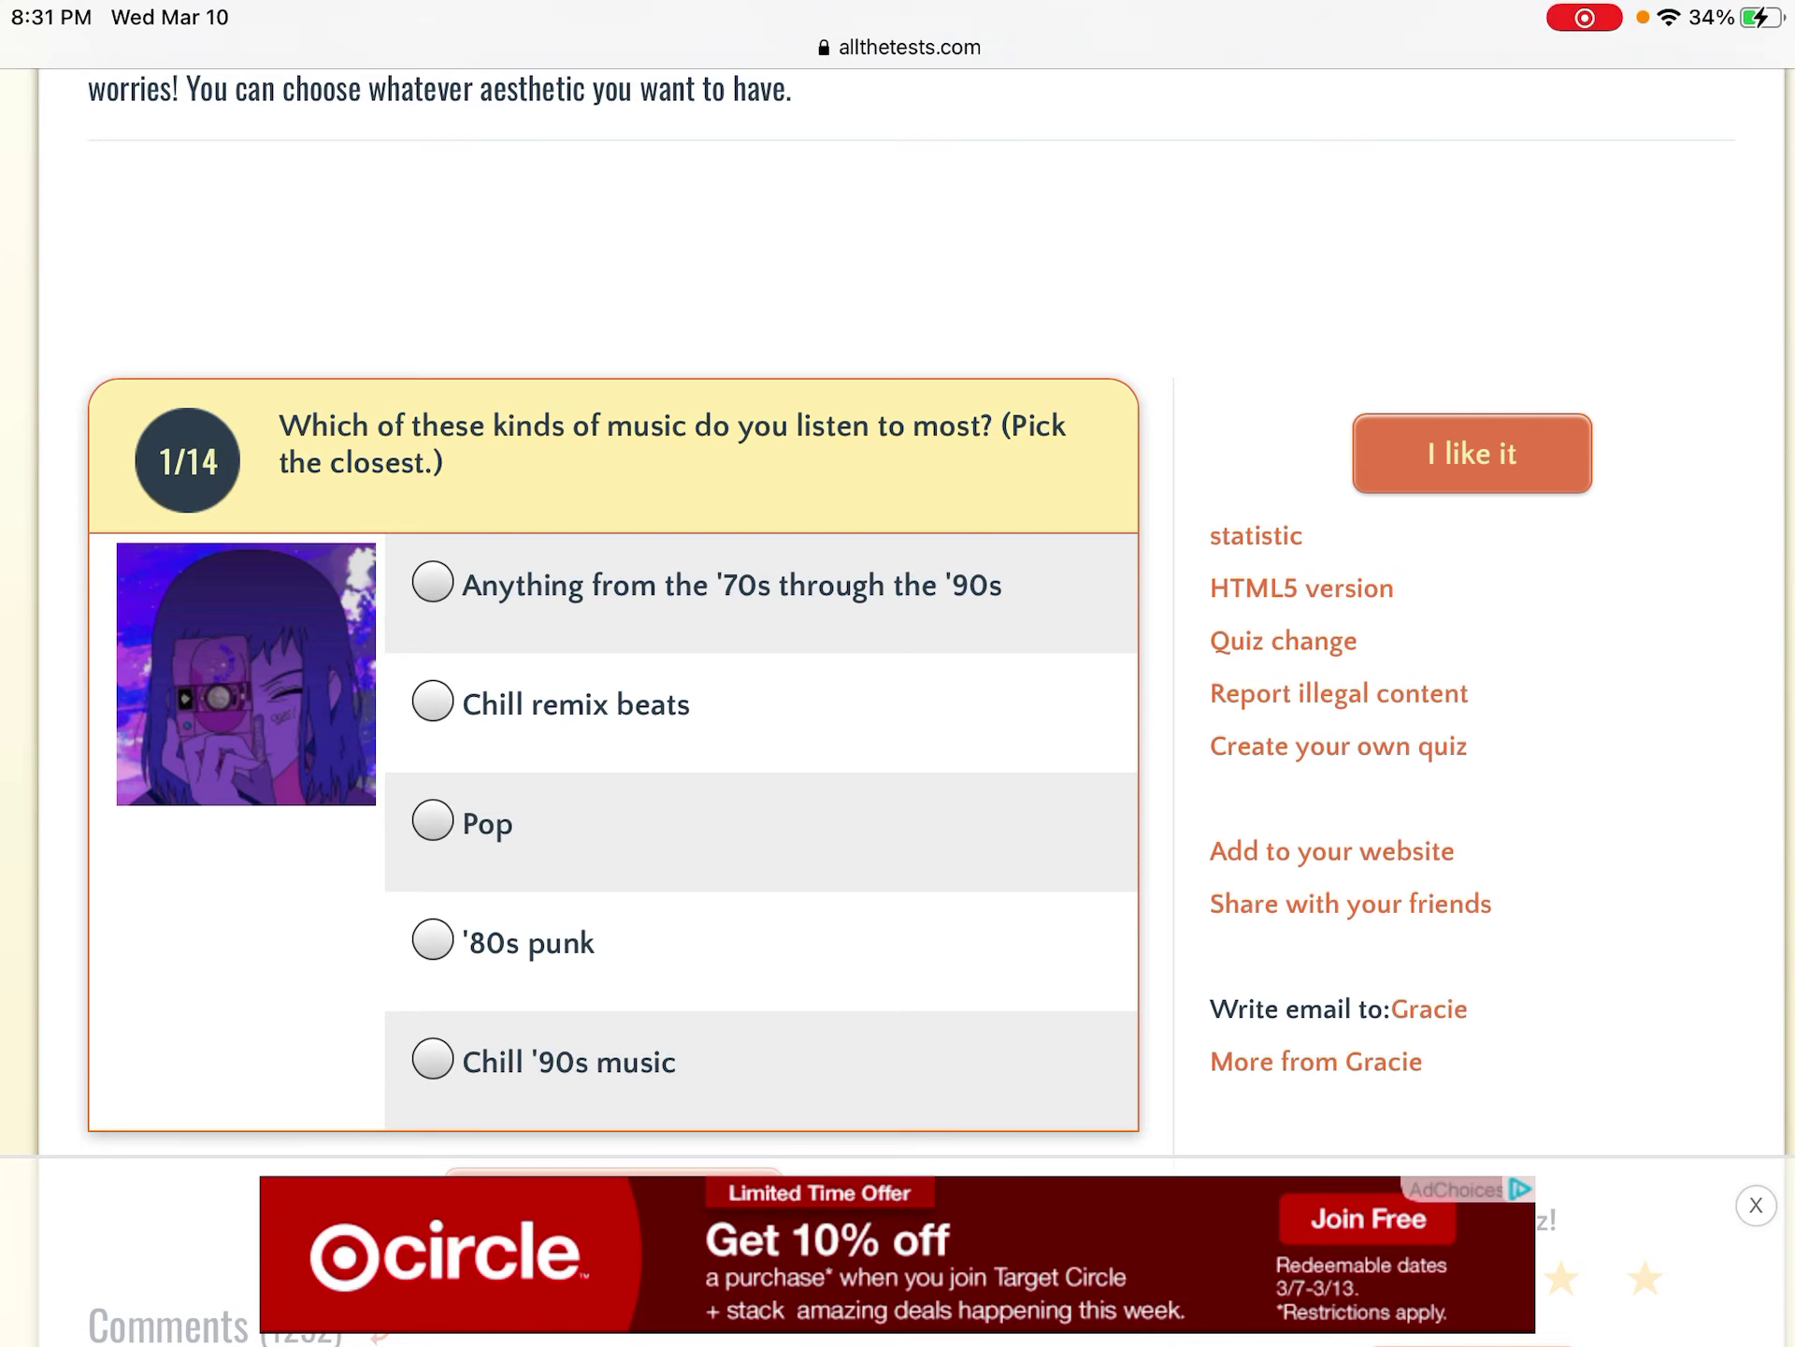
# - Answer Pop for music and 'Pastel sweaters with a skirt or shorts' for clothing
pyautogui.click(434, 822)
pyautogui.scroll(-3, 899, 702)
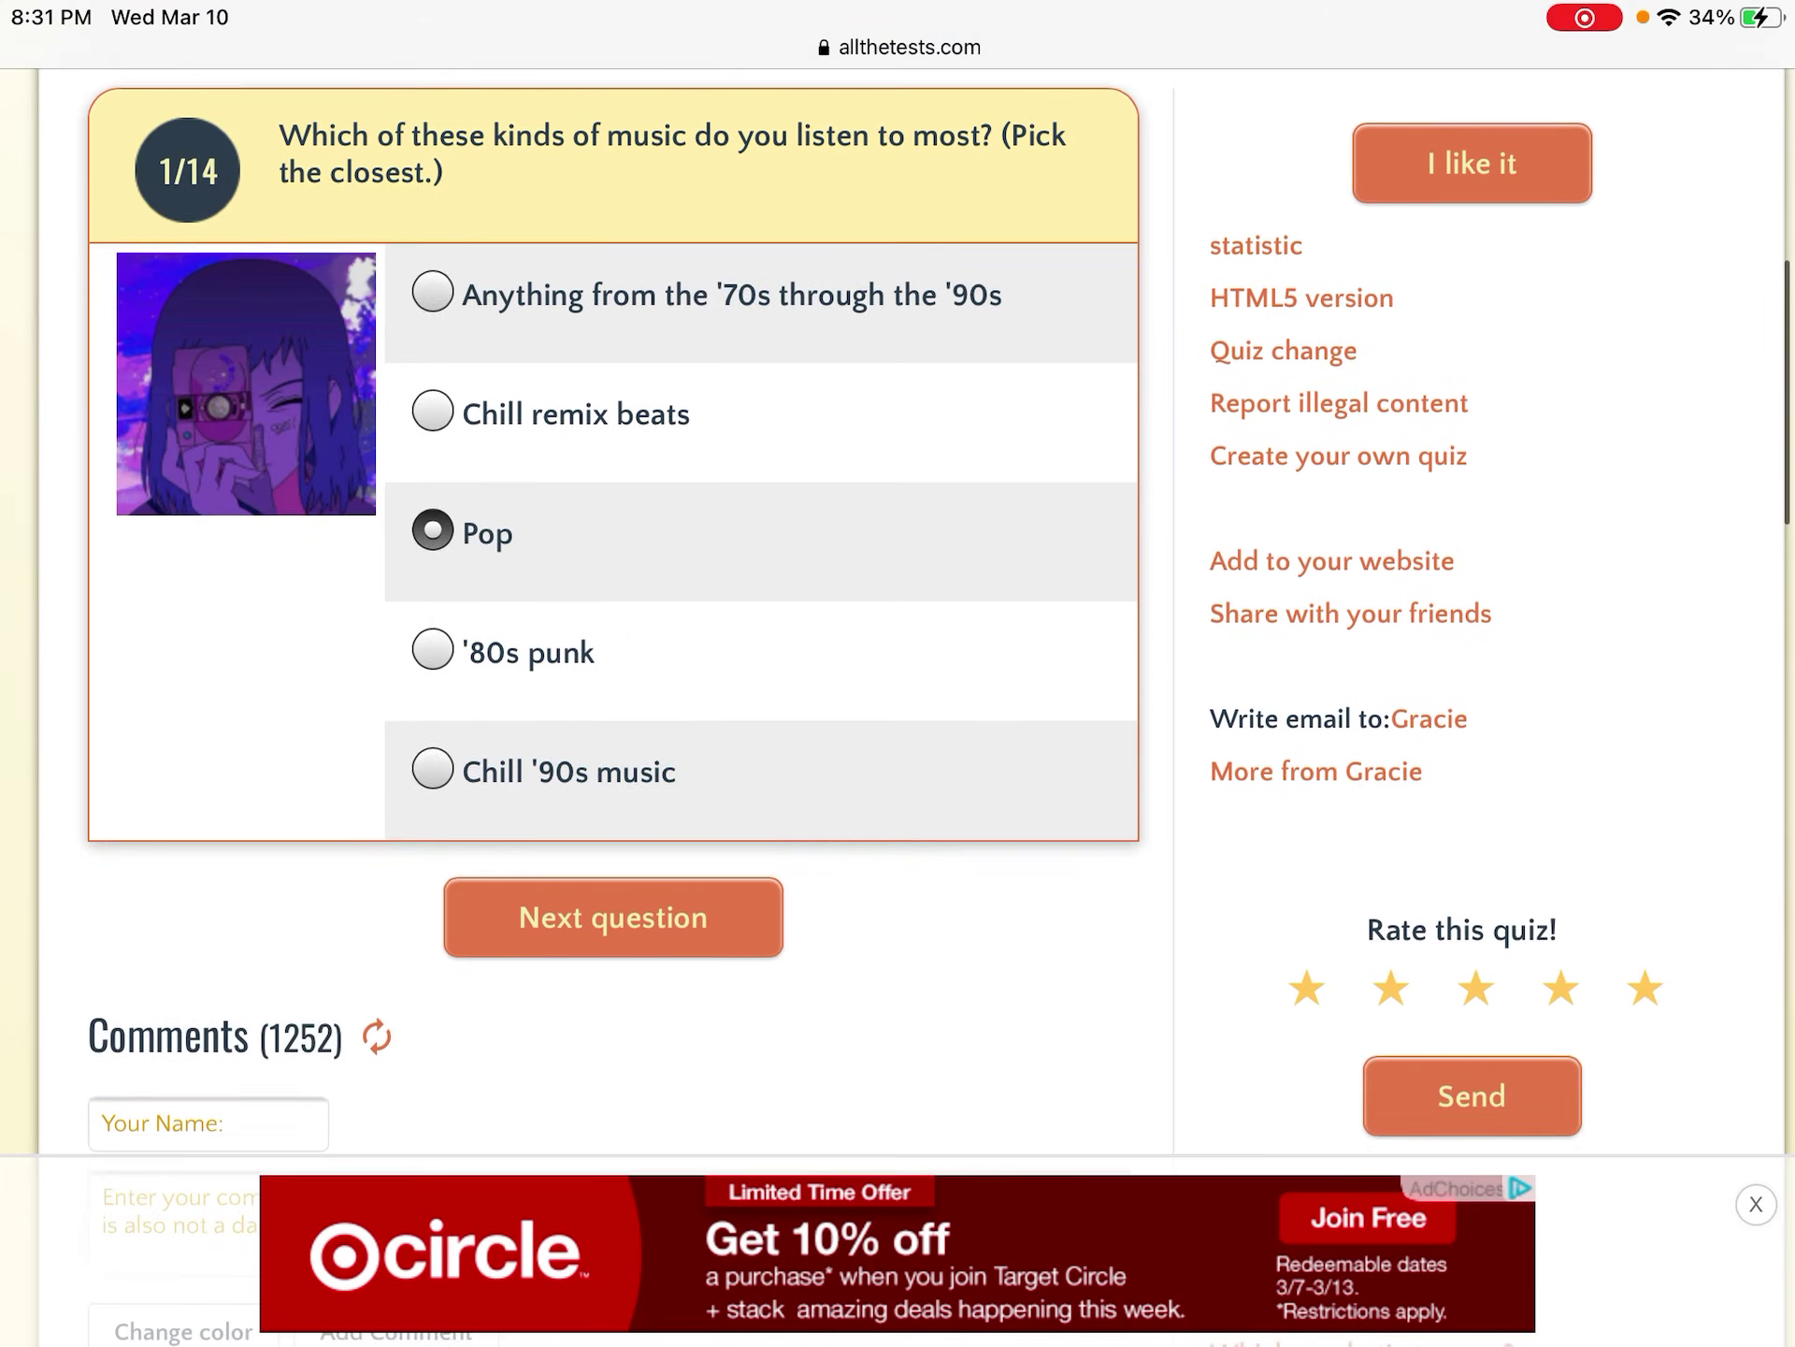
pyautogui.click(614, 869)
pyautogui.scroll(-5, 898, 702)
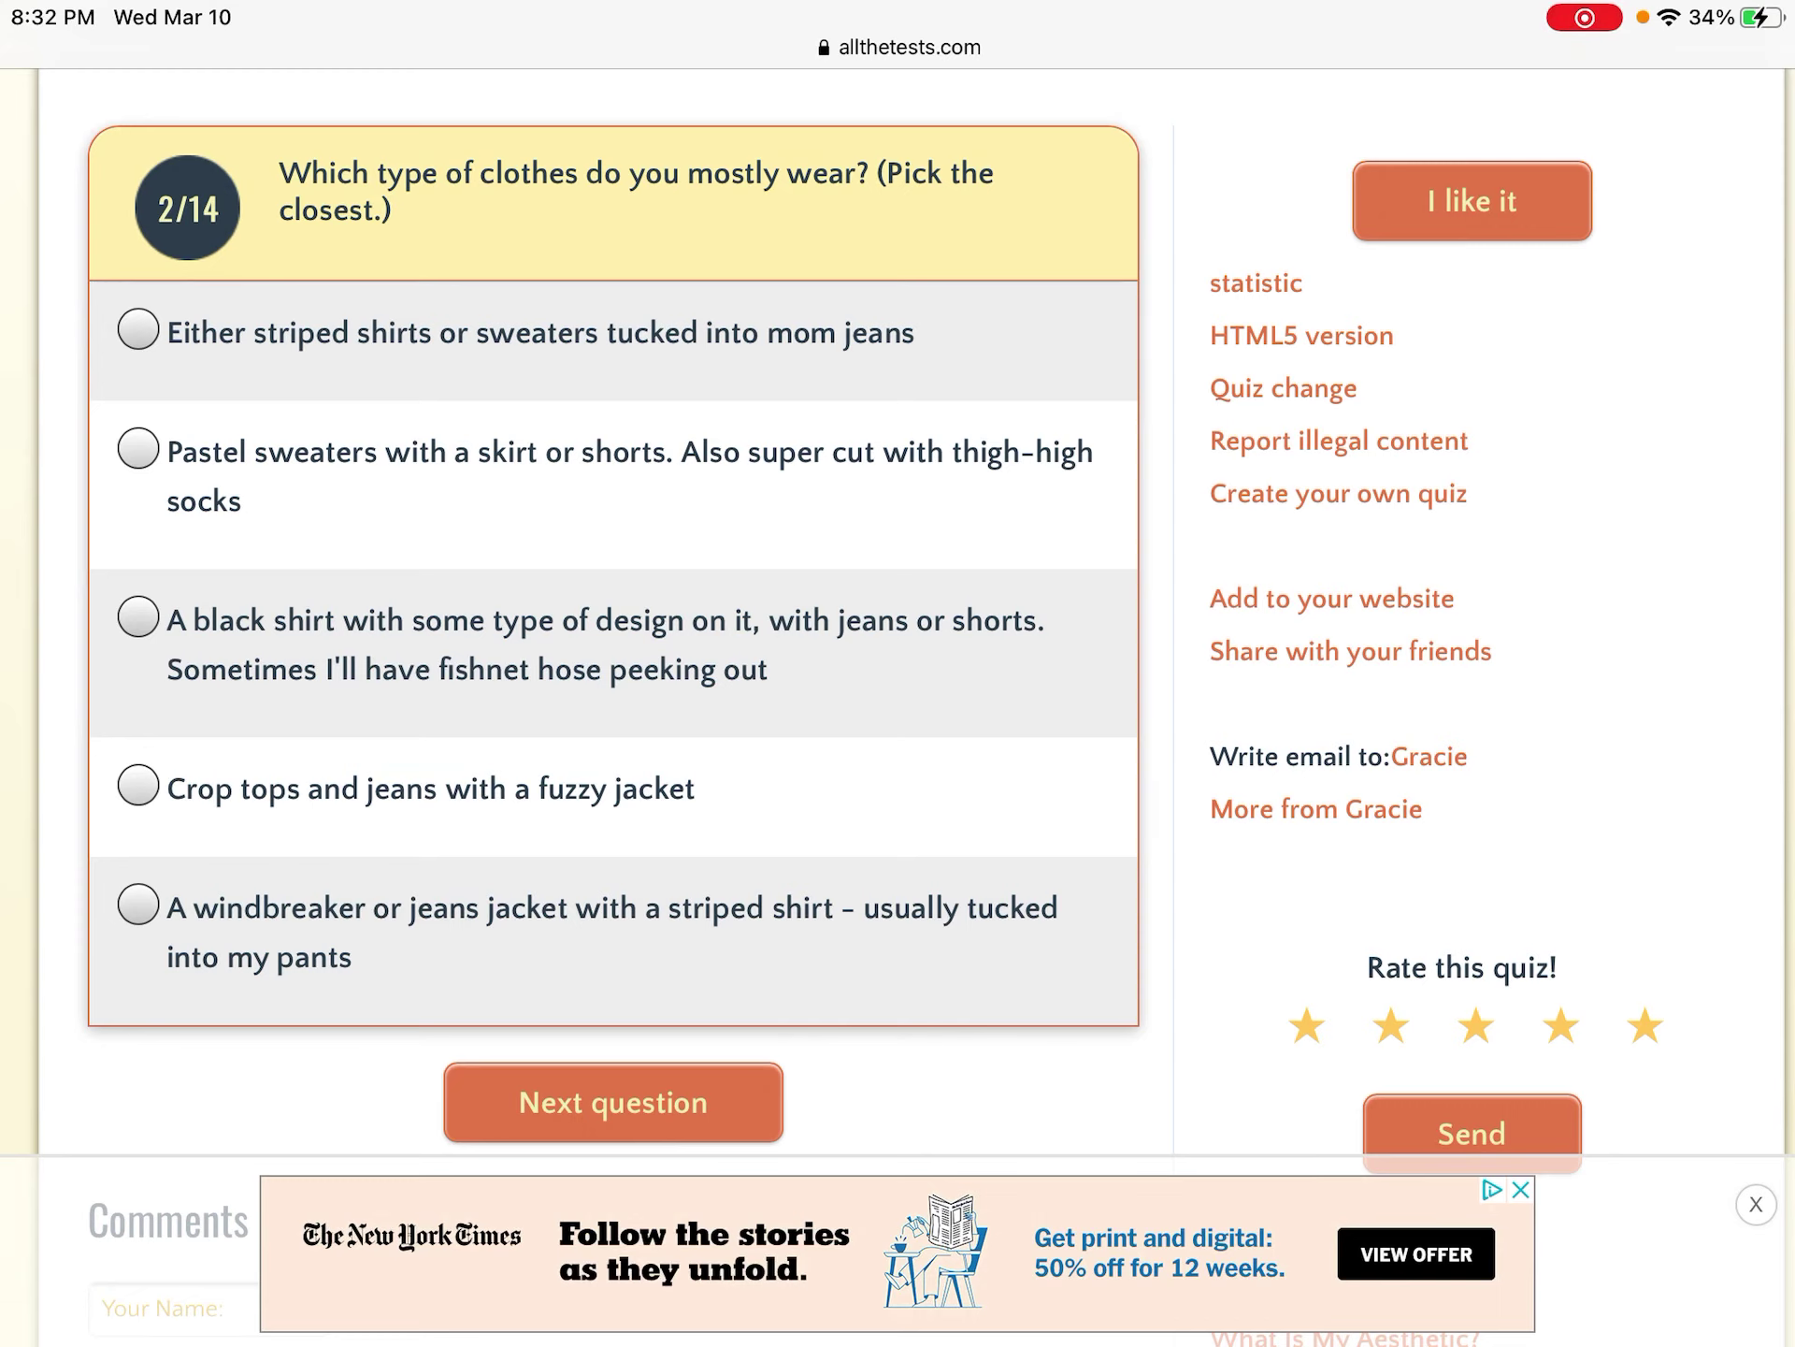
pyautogui.click(137, 447)
pyautogui.click(612, 1103)
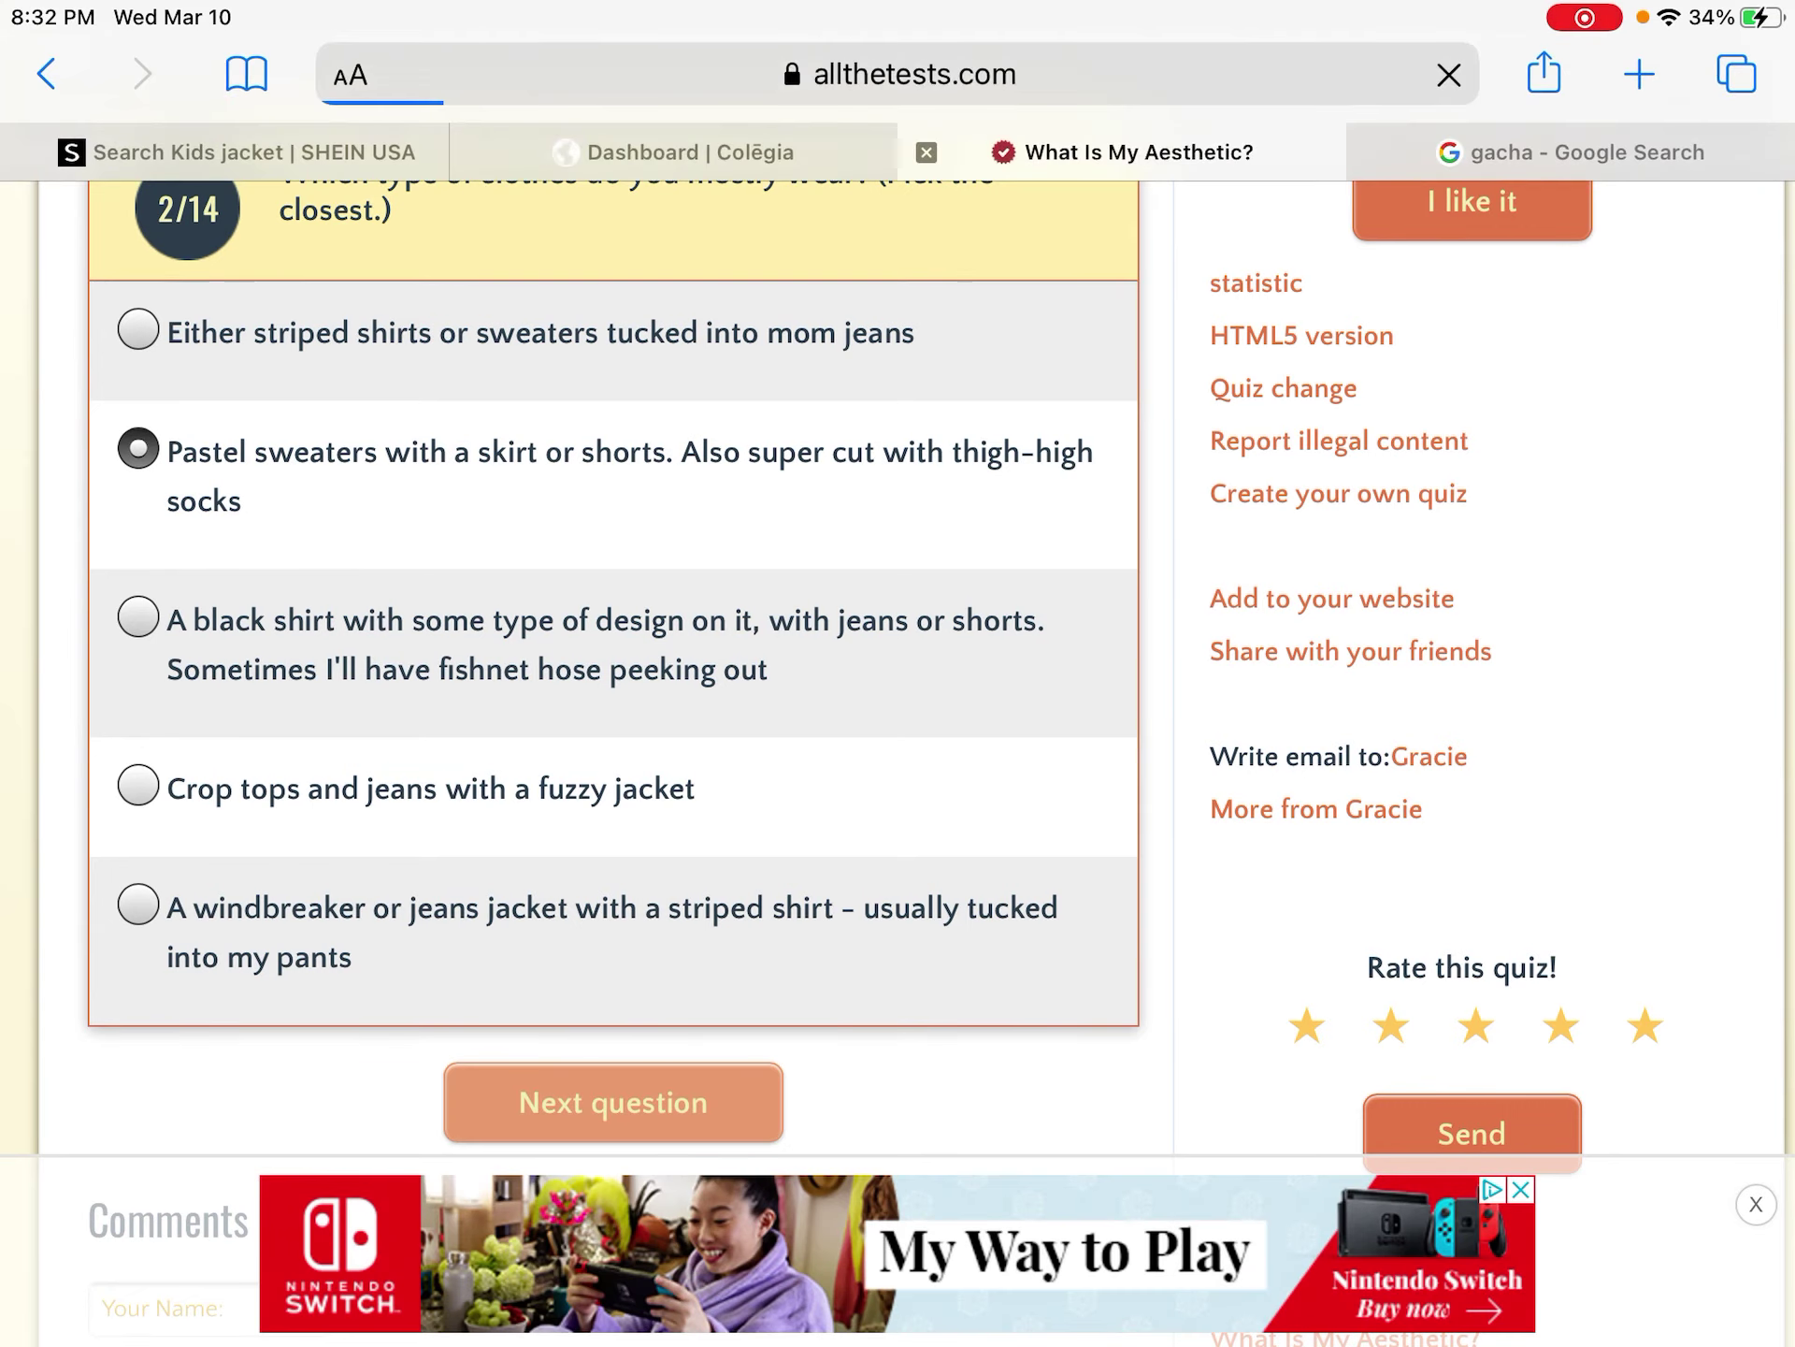
pyautogui.scroll(-3, 898, 701)
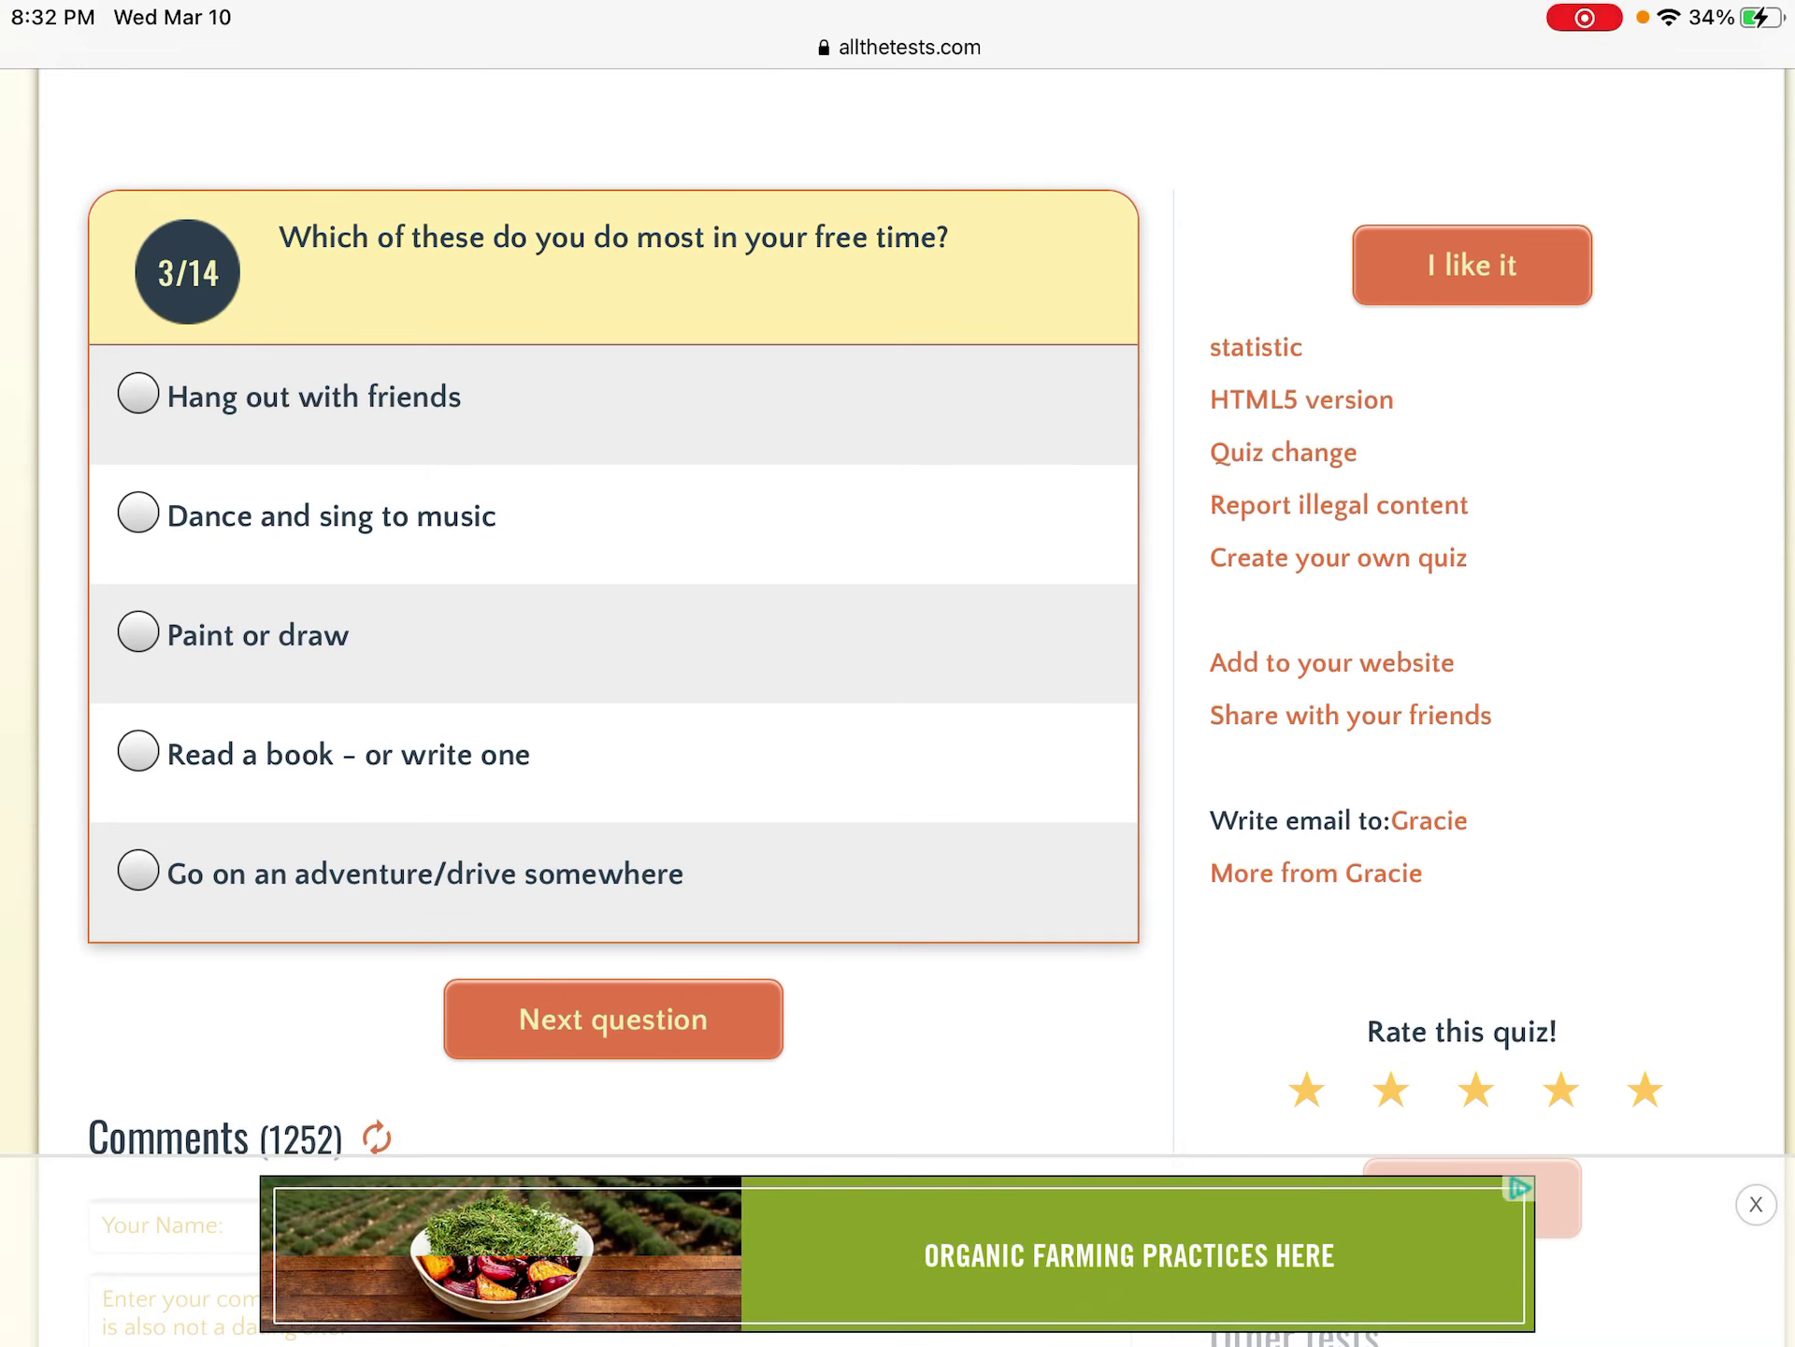
# - Answer 'Hang out with friends' for free time and Amazon.com for shopping
pyautogui.click(138, 633)
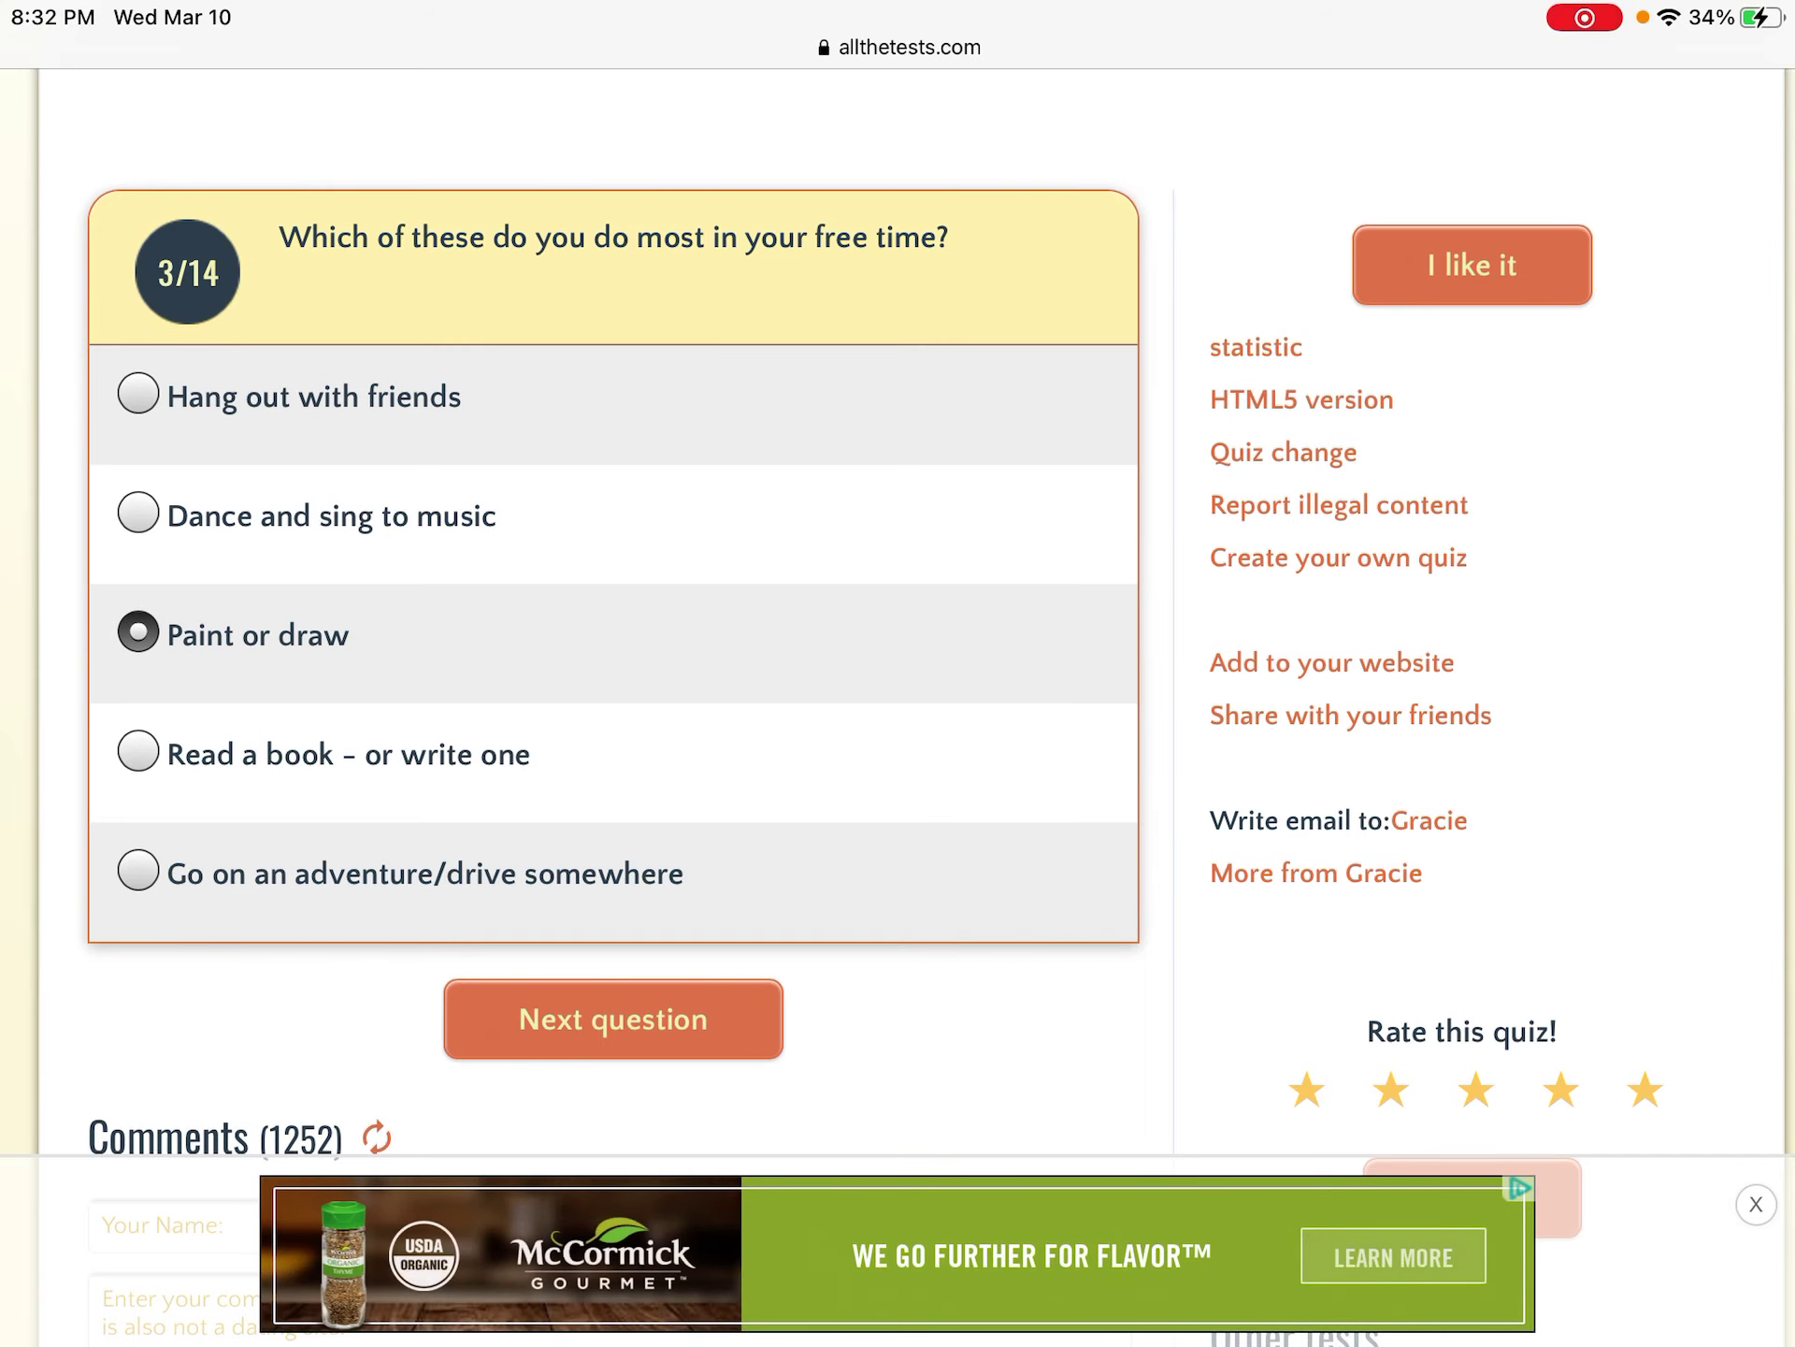
pyautogui.click(138, 512)
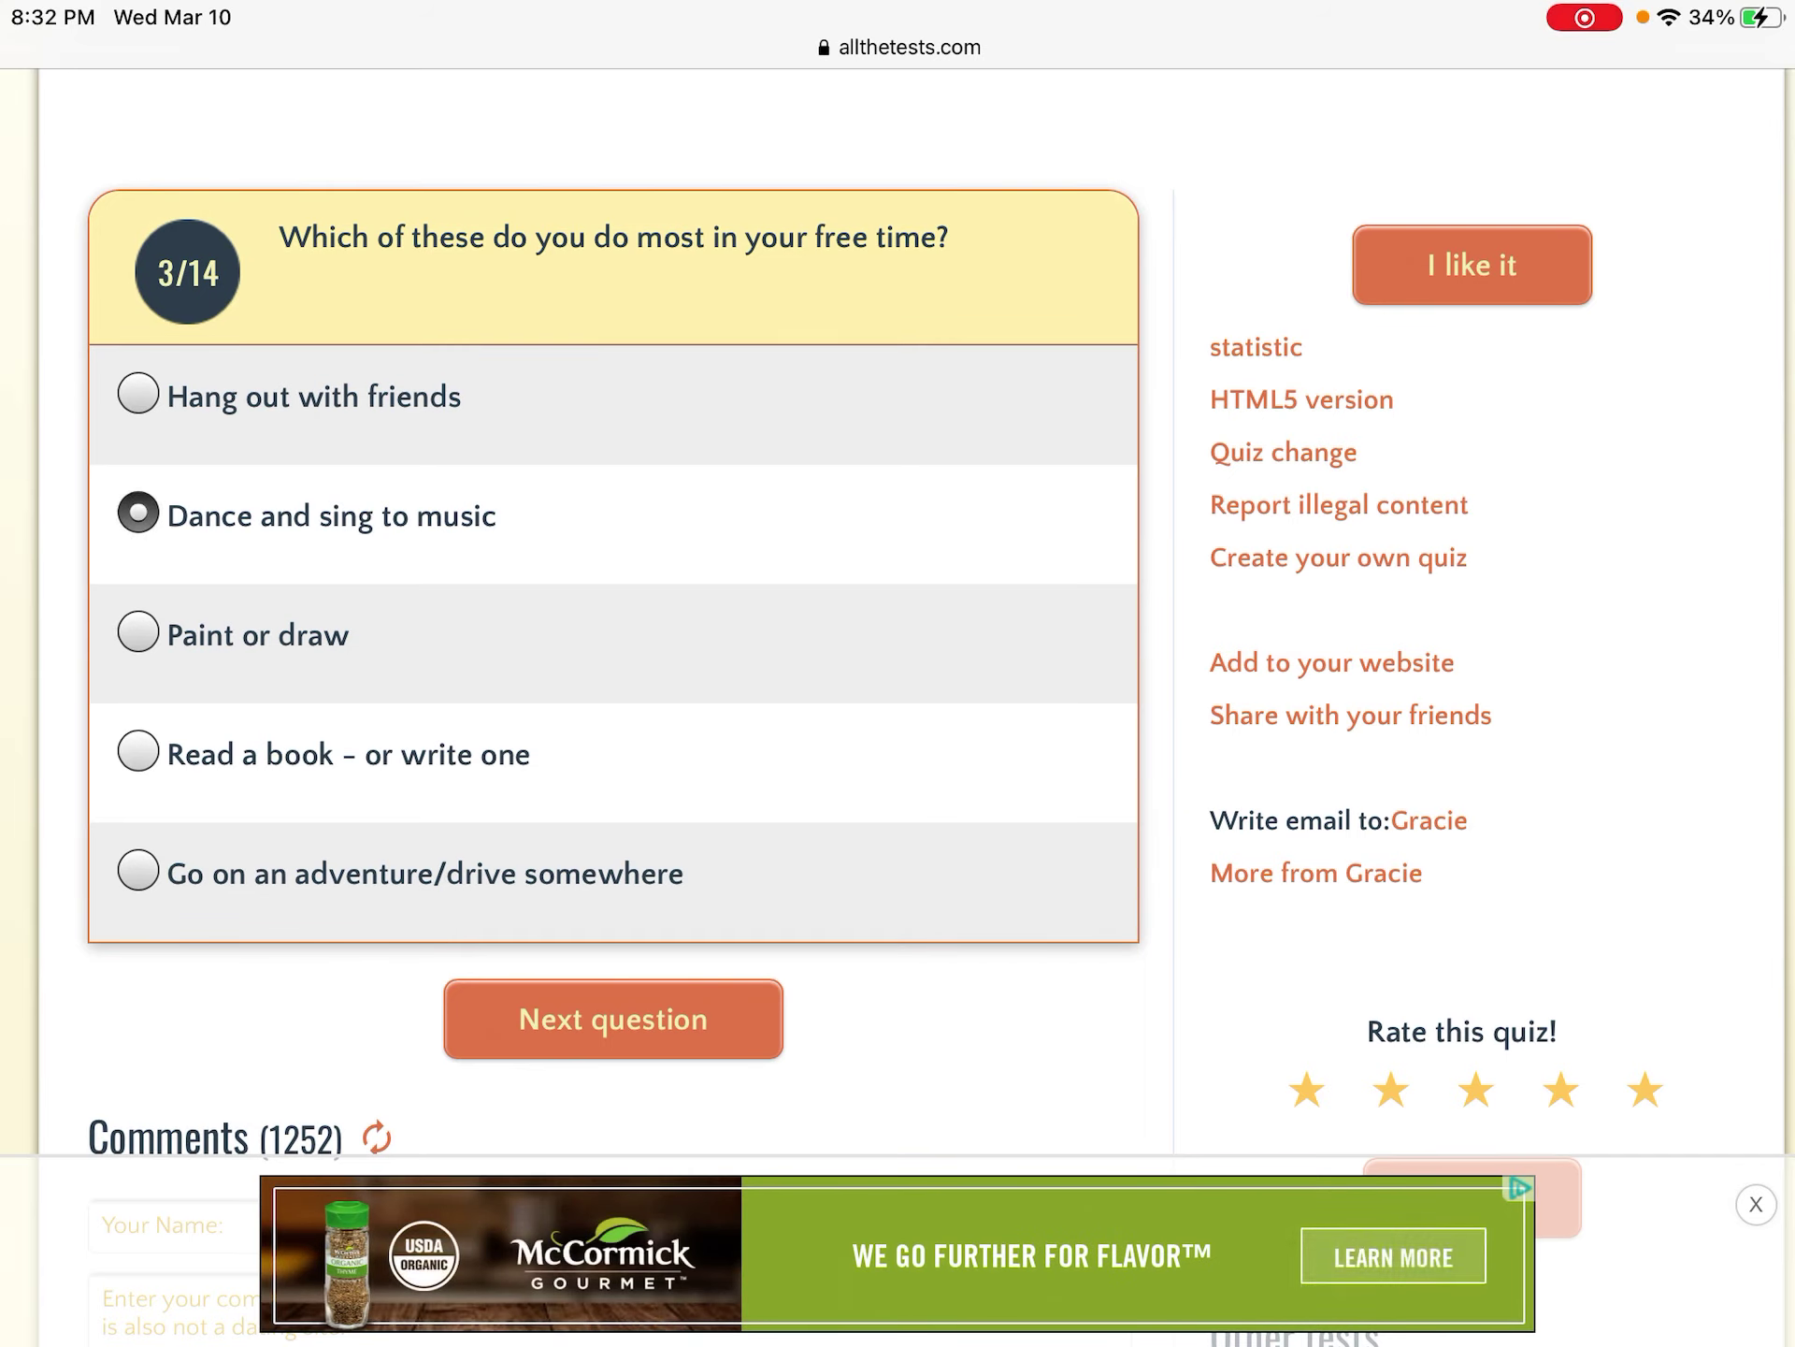
pyautogui.click(137, 395)
pyautogui.click(613, 1018)
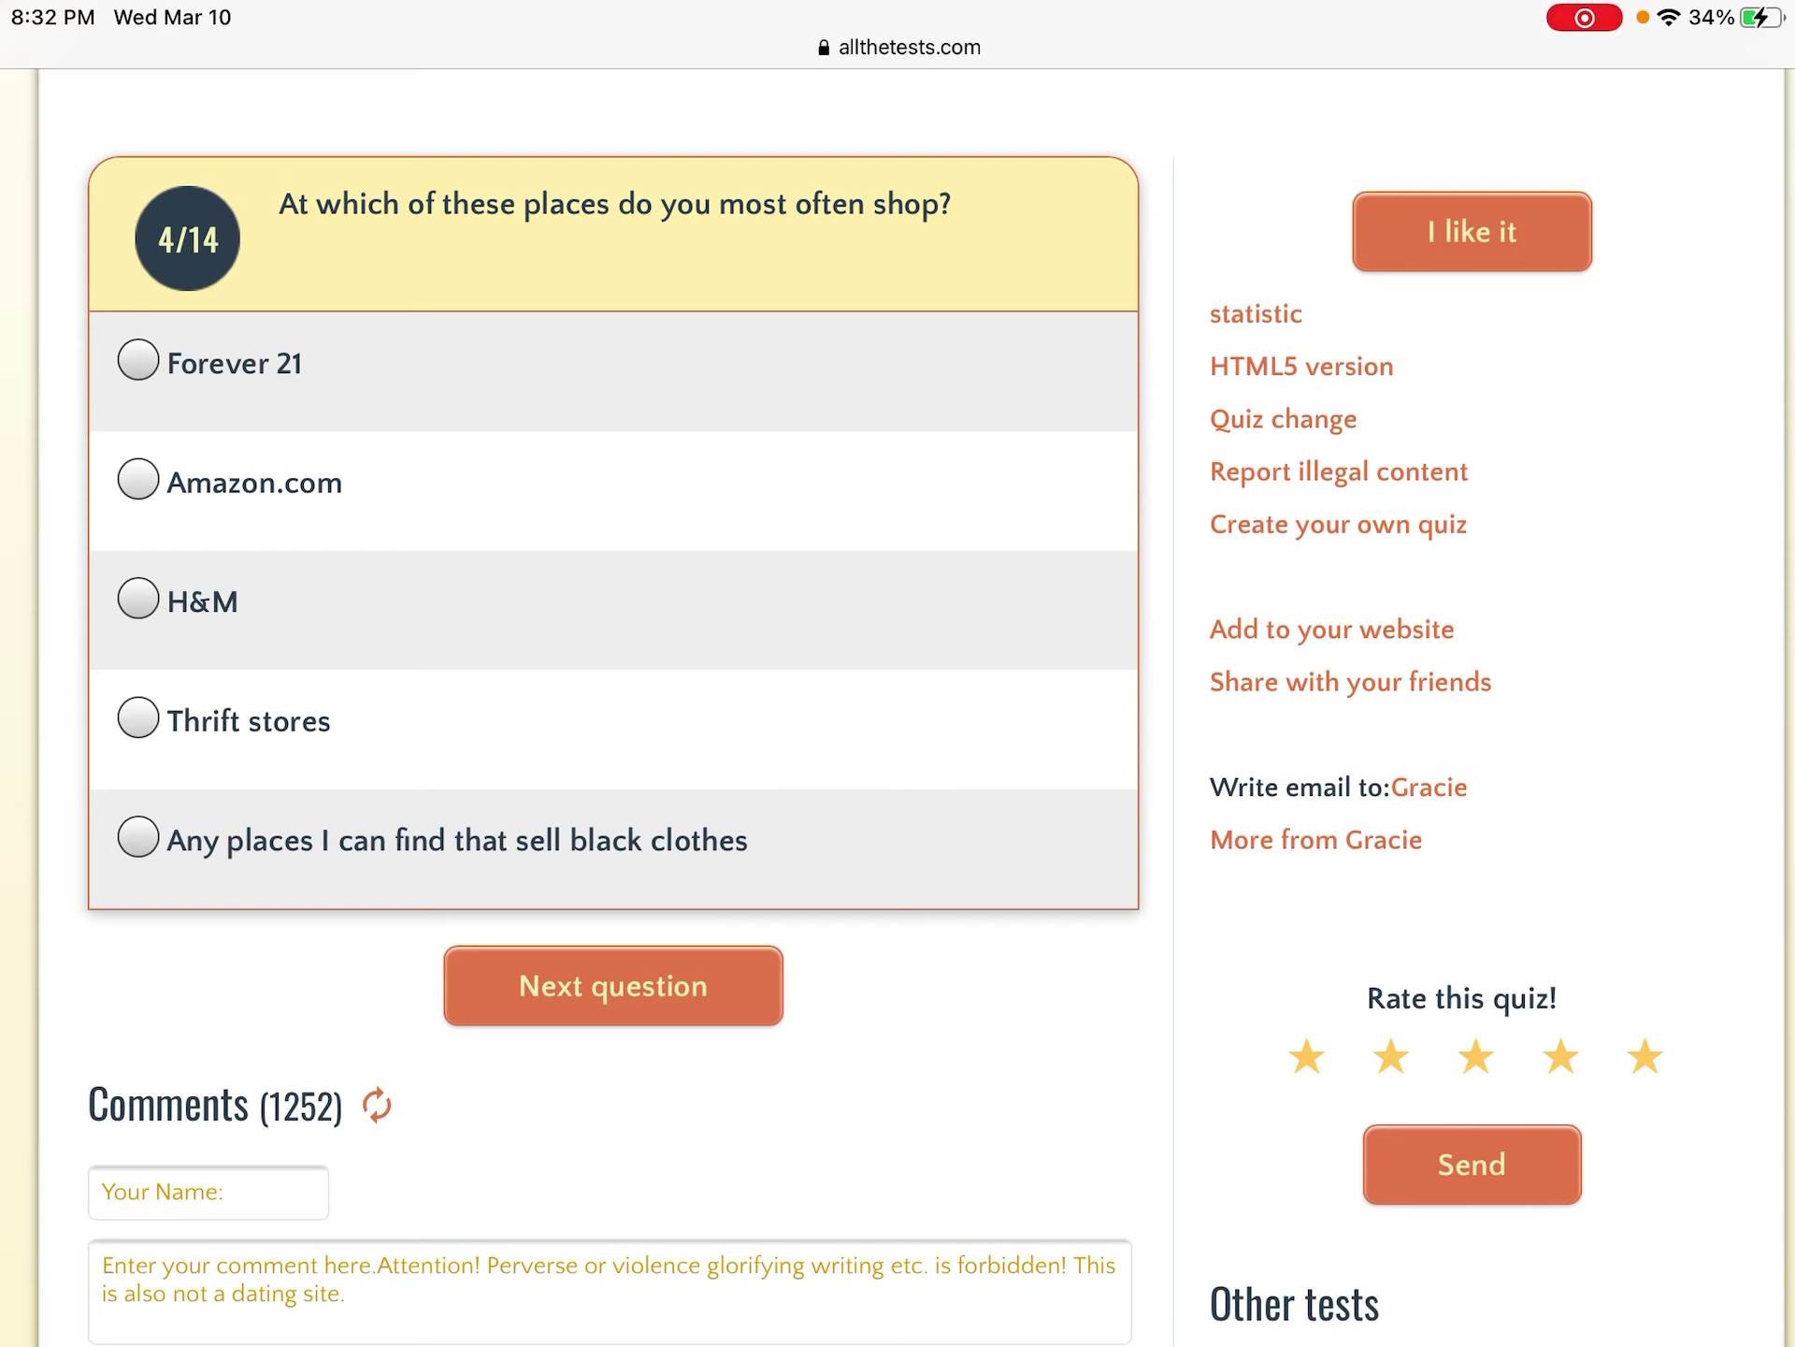
pyautogui.click(138, 479)
pyautogui.click(614, 986)
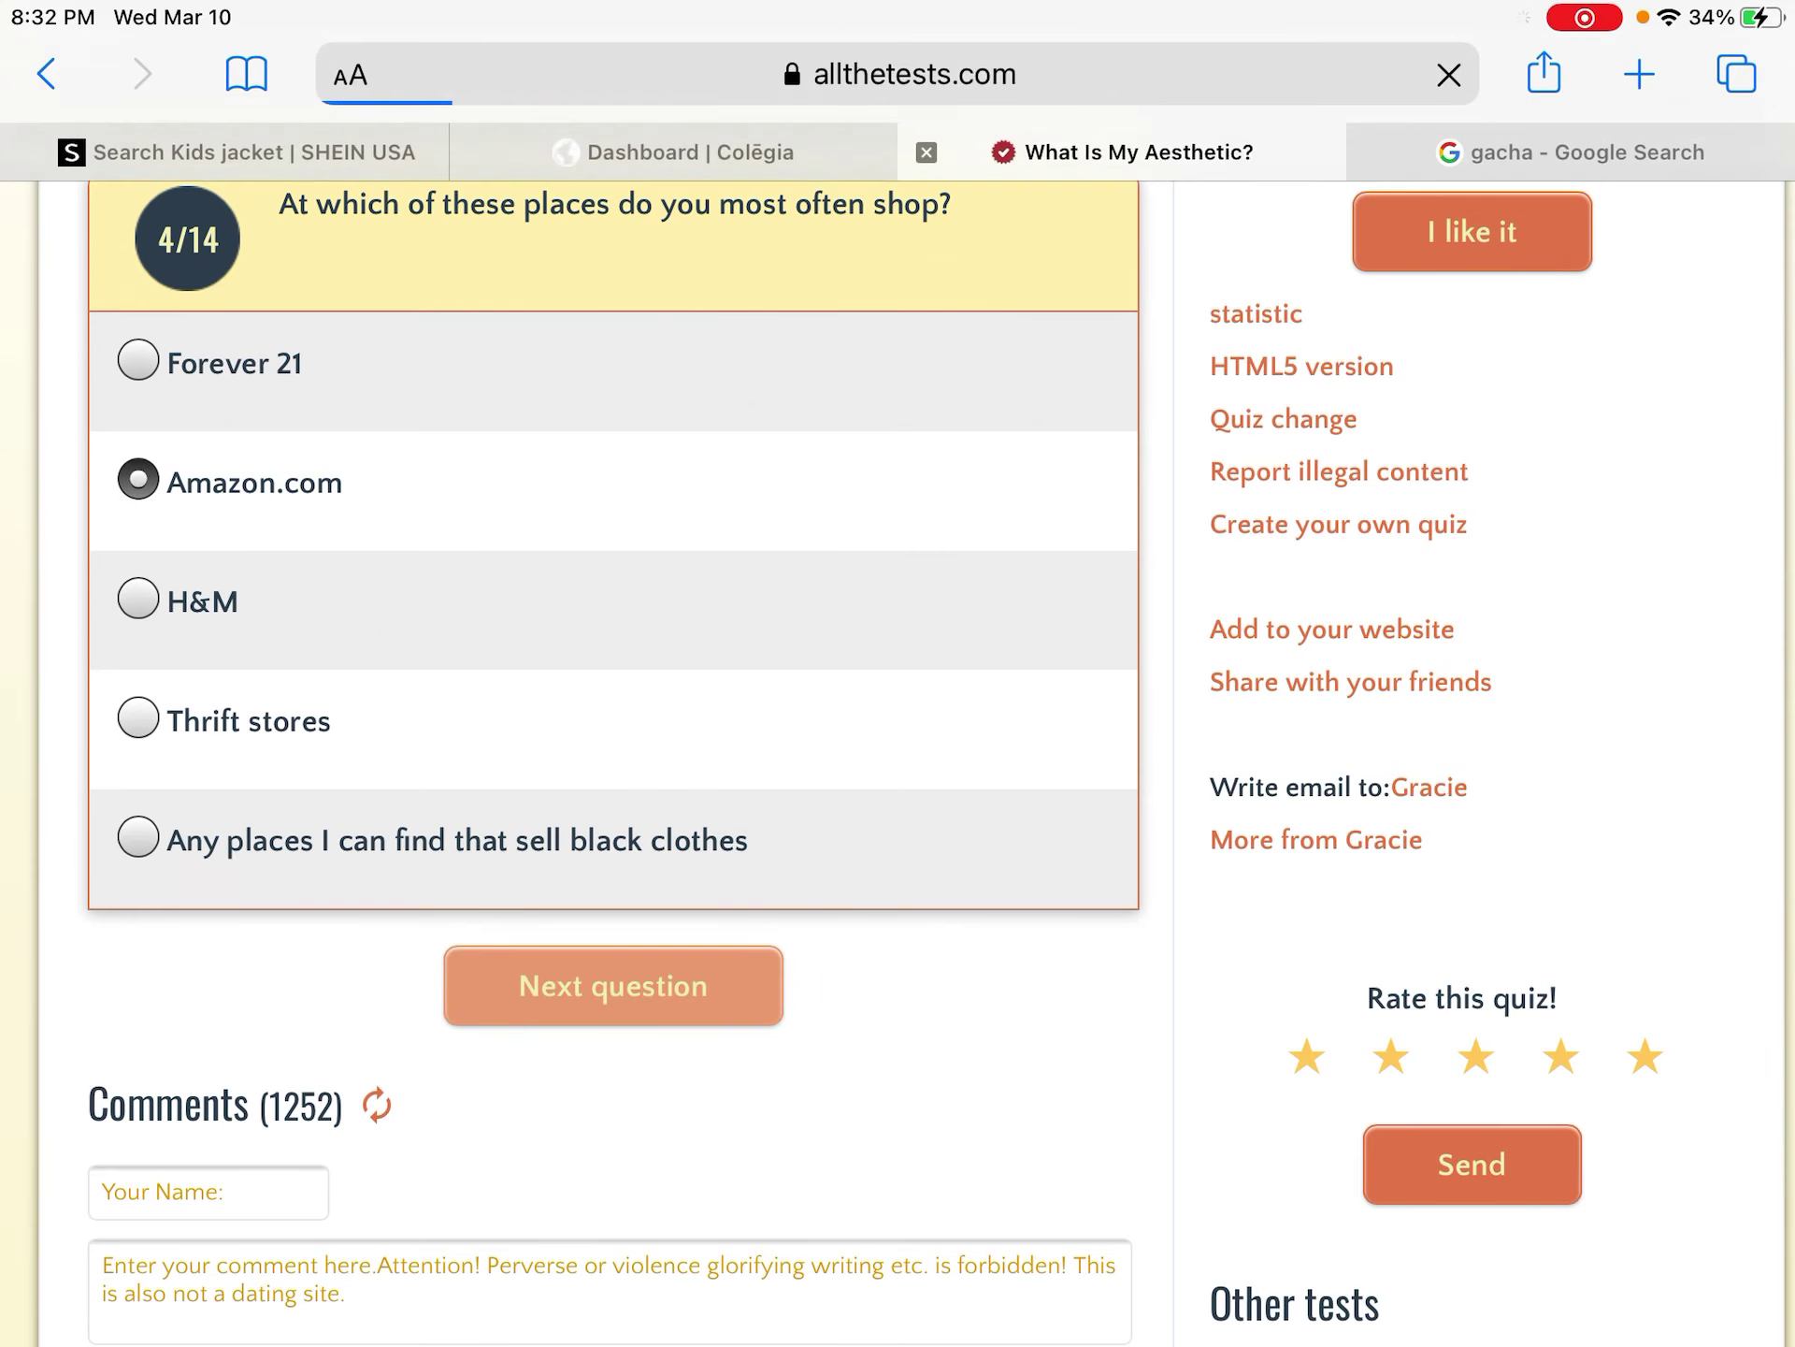
pyautogui.scroll(-3, 898, 701)
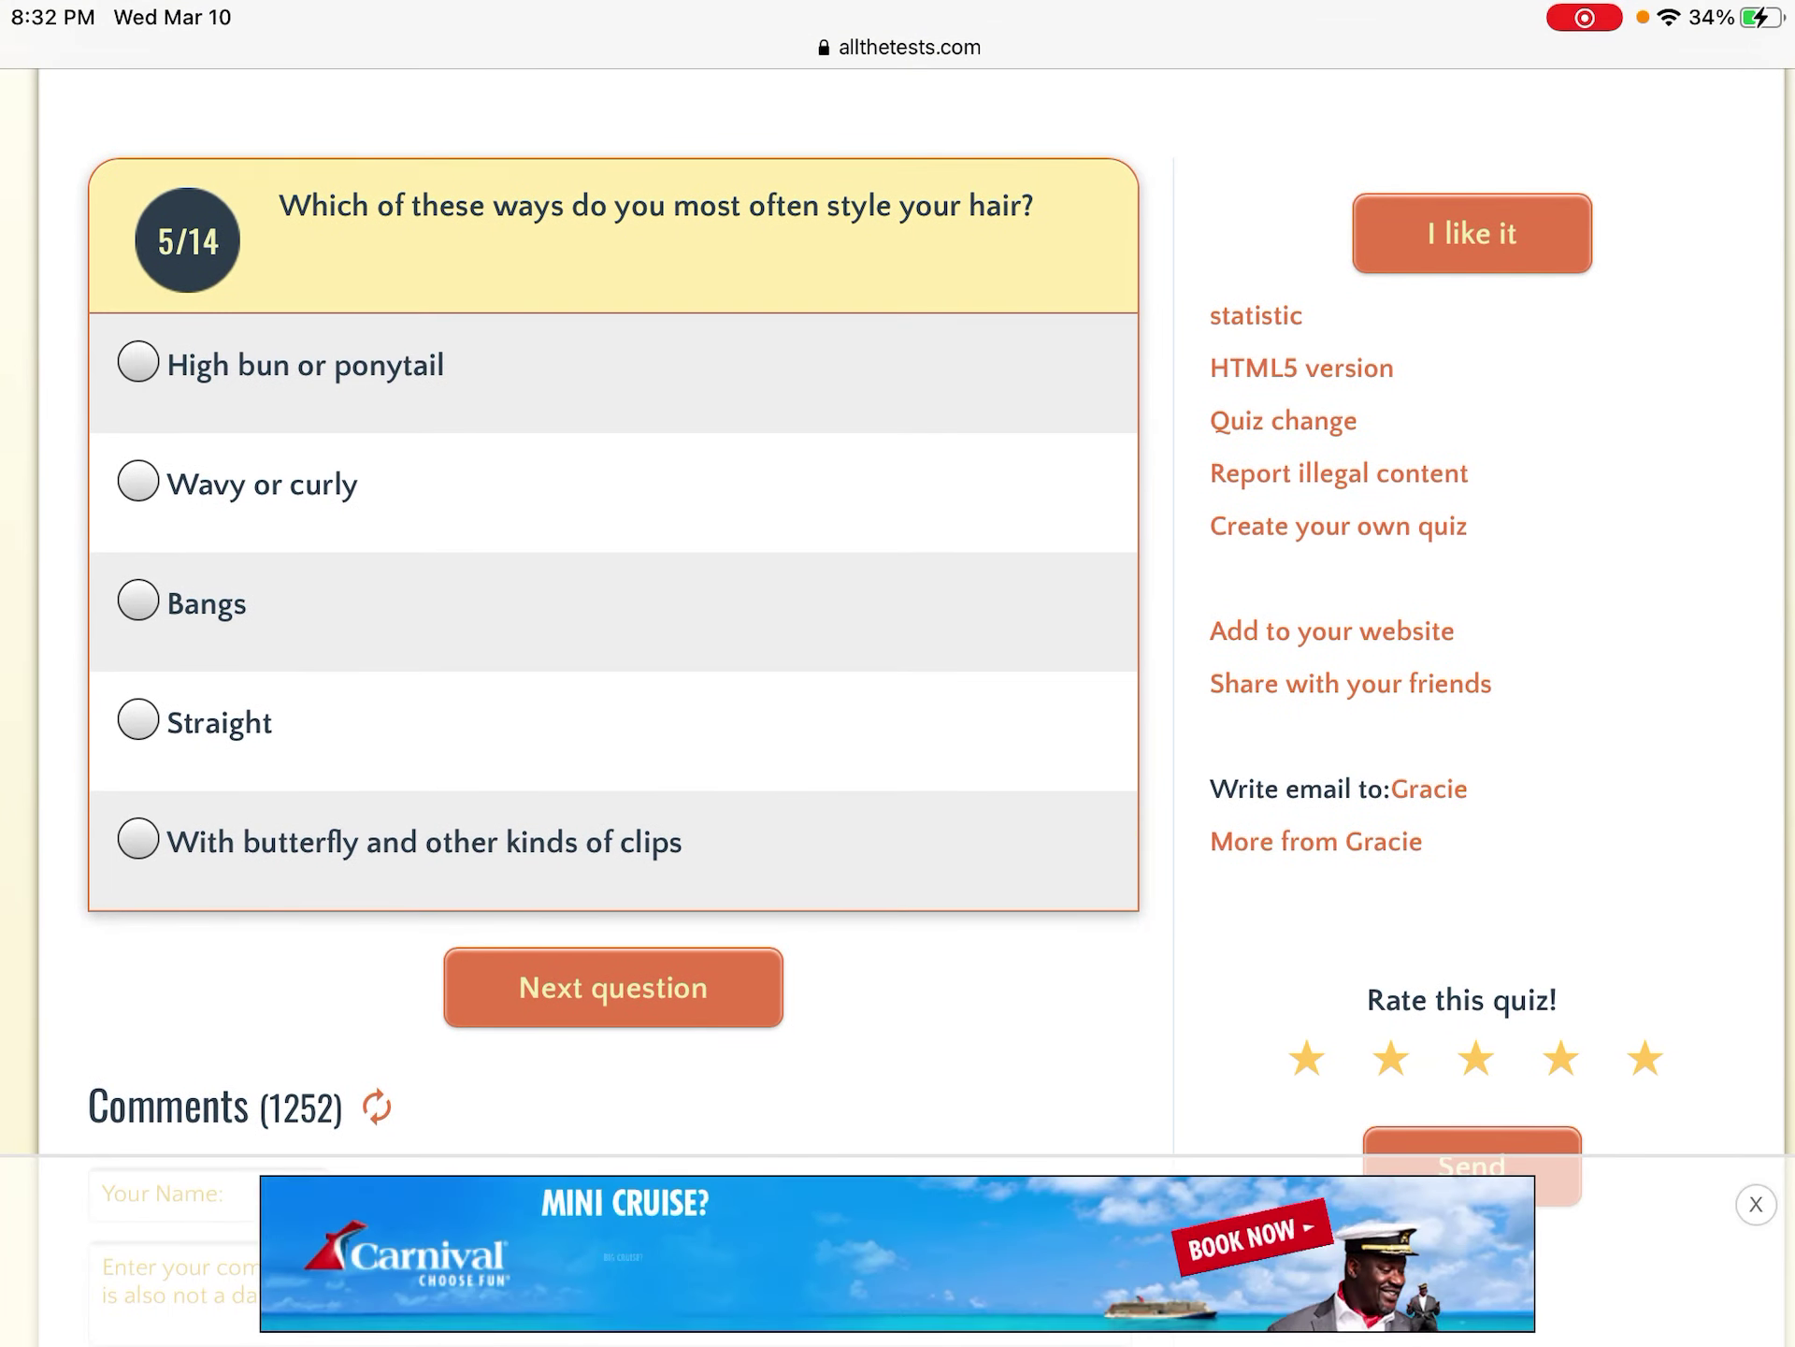
# - Dismiss the cruise ad, then answer Straight hair and 'No, I don't see a point' for sunglasses
pyautogui.click(1754, 1204)
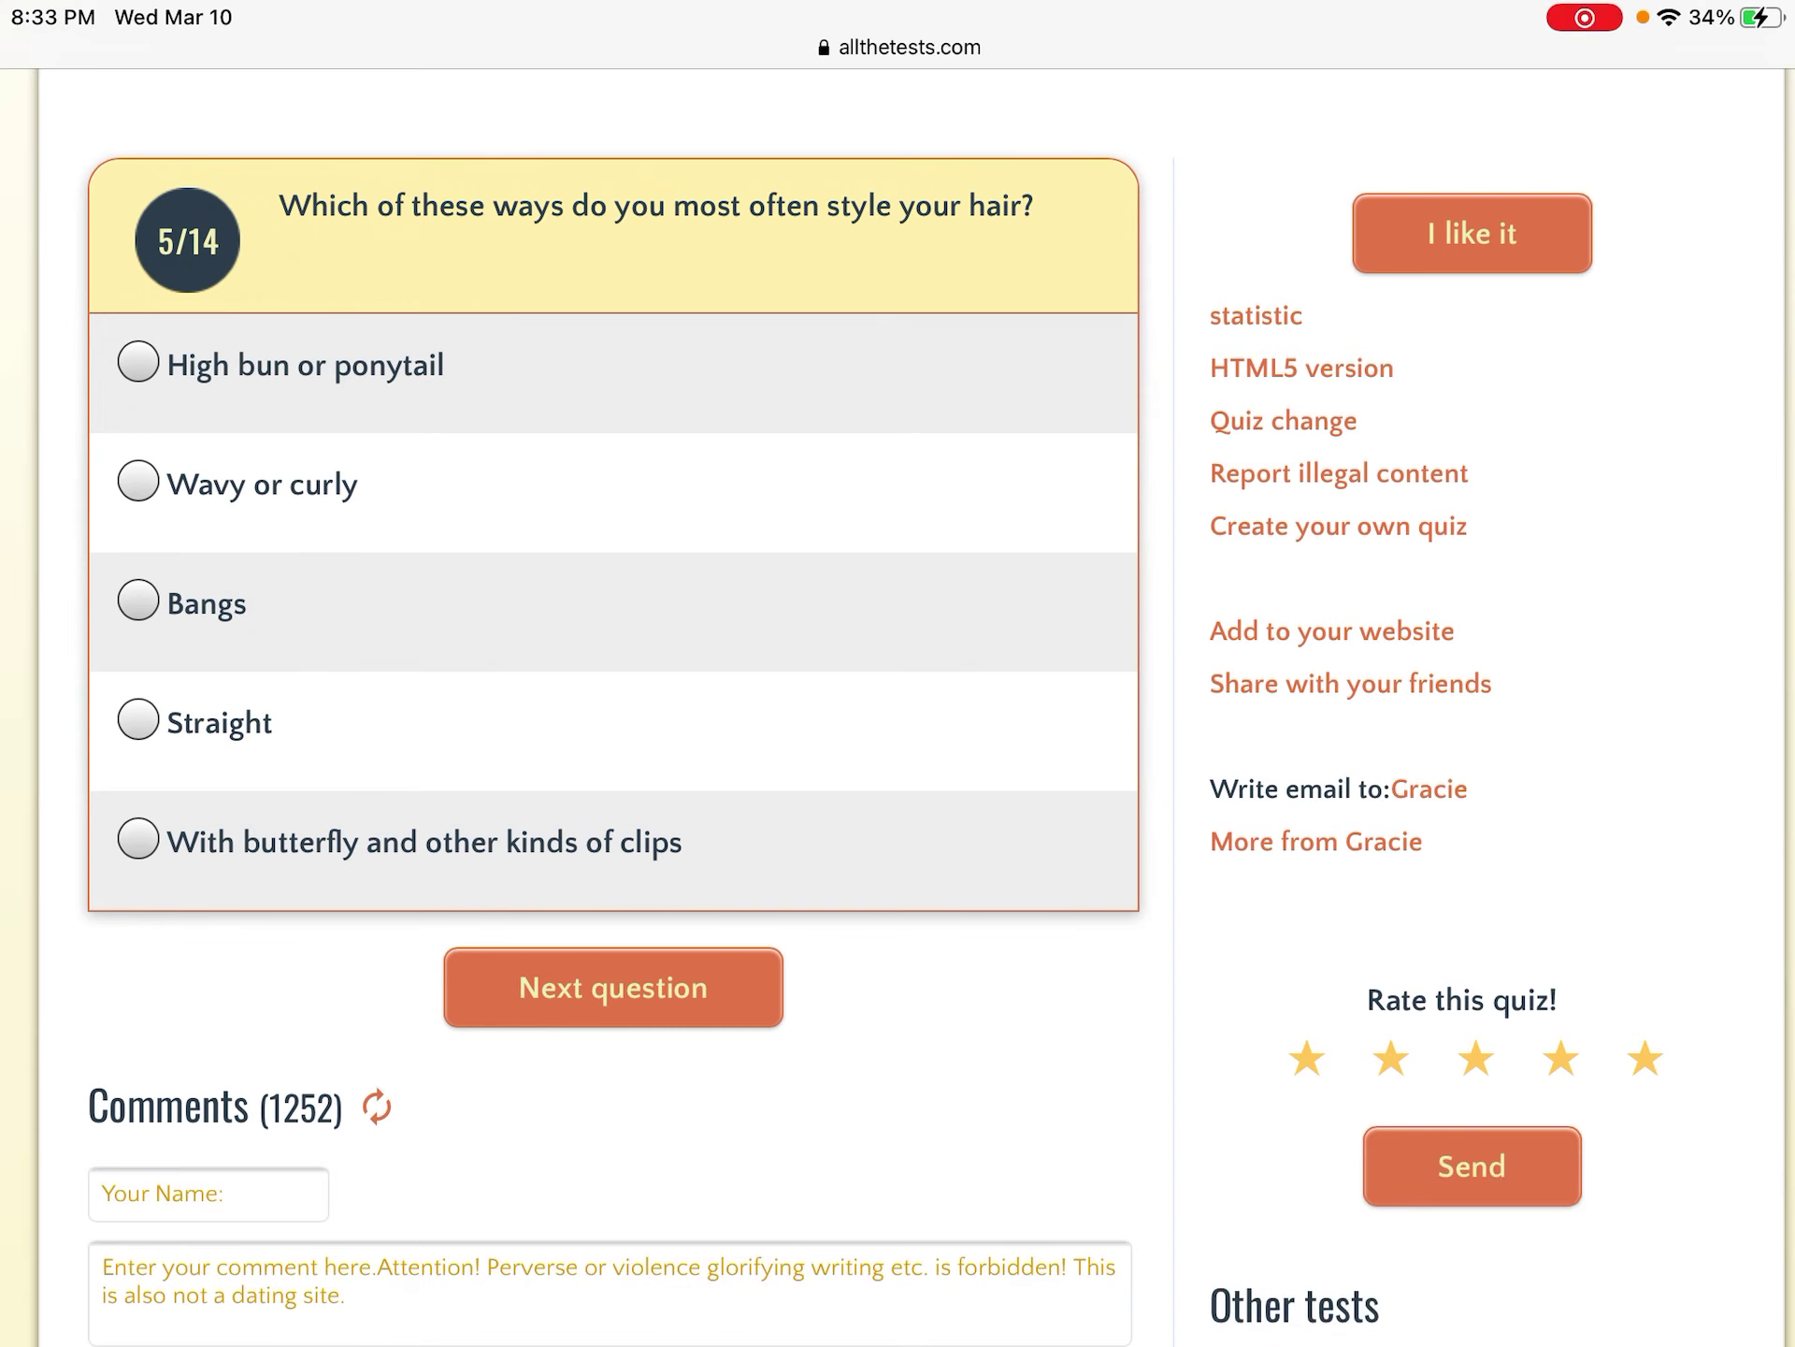
pyautogui.click(220, 722)
pyautogui.click(613, 988)
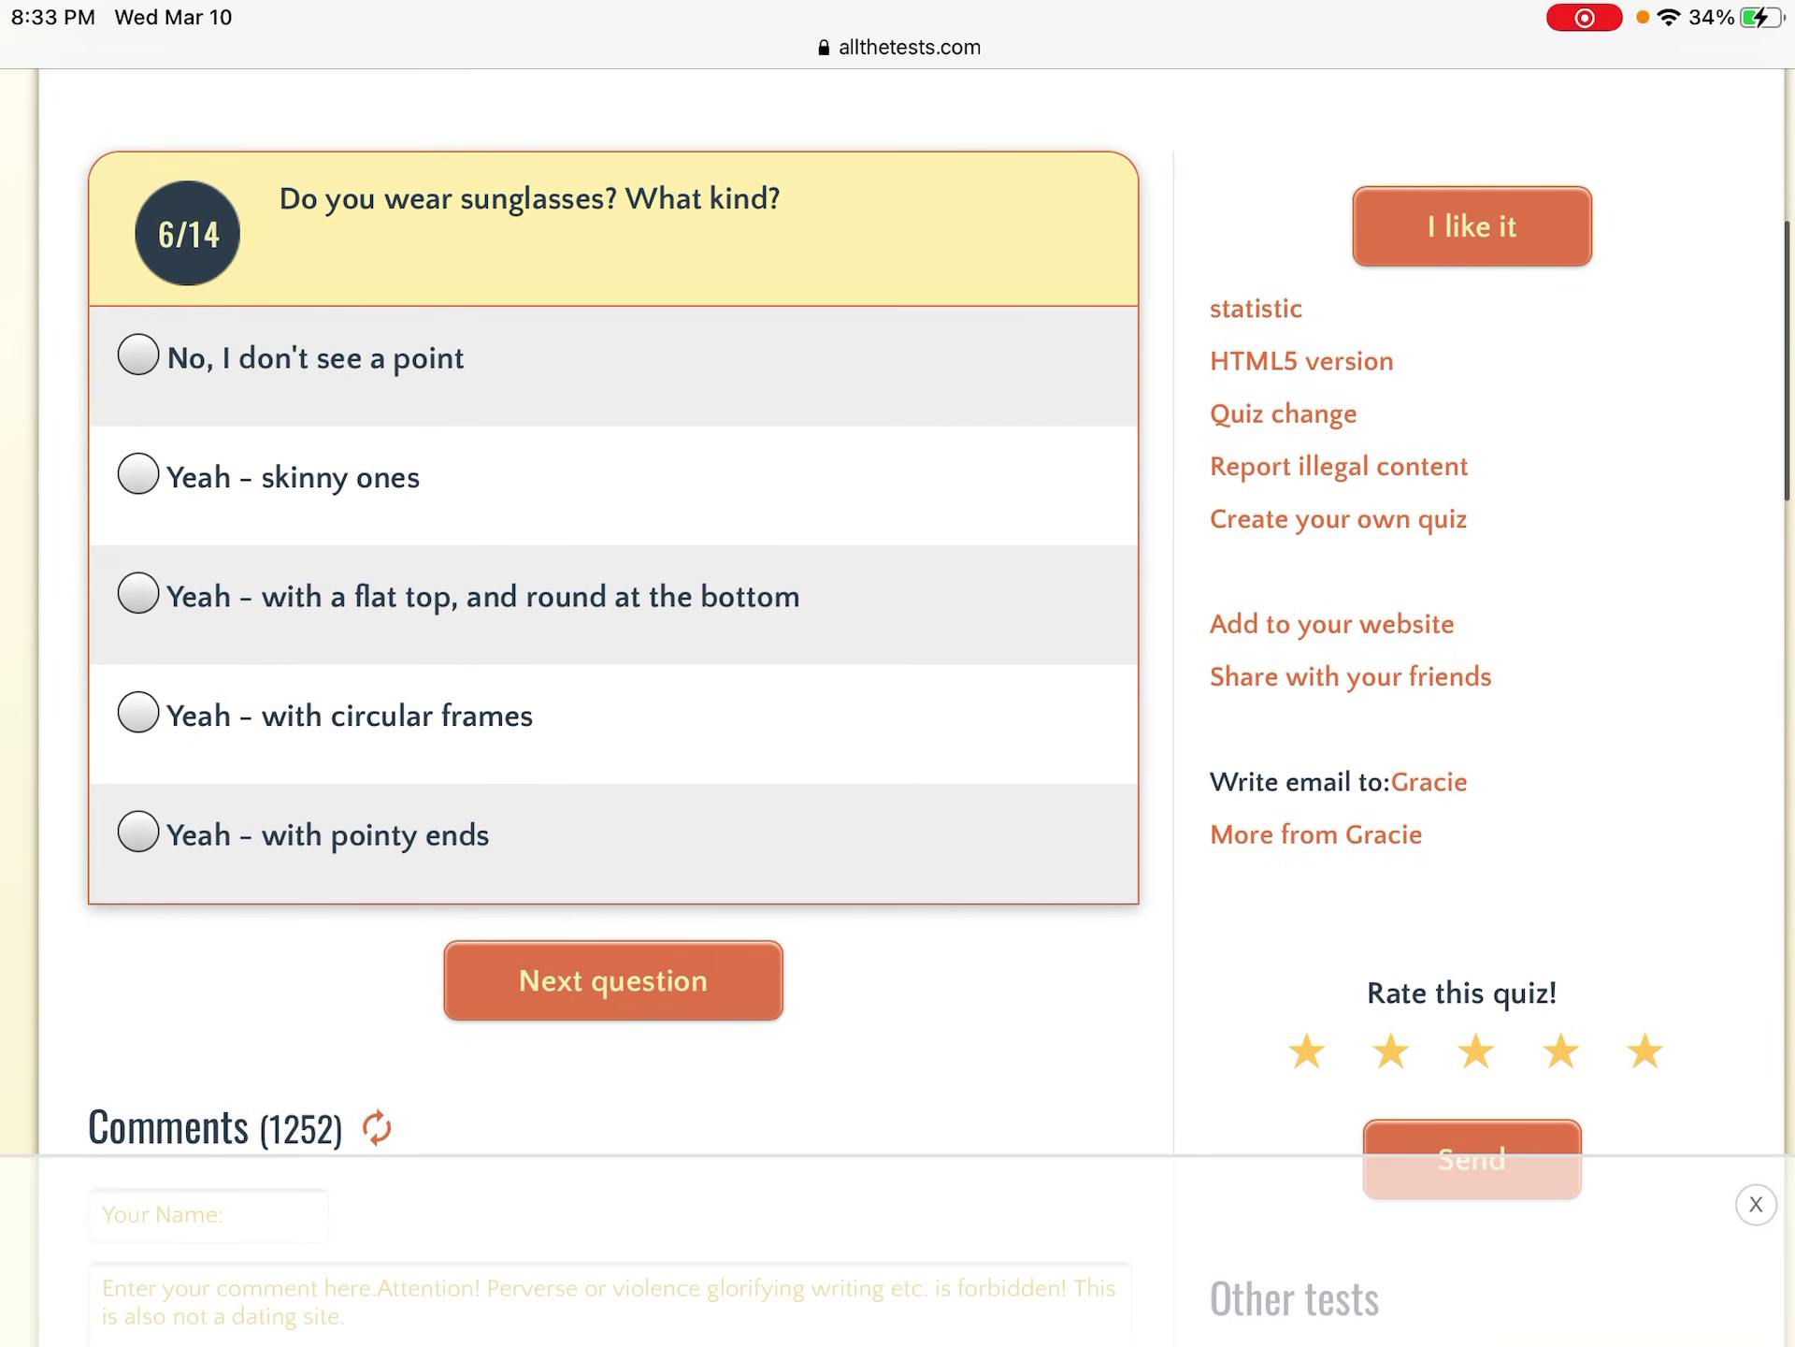
pyautogui.click(138, 355)
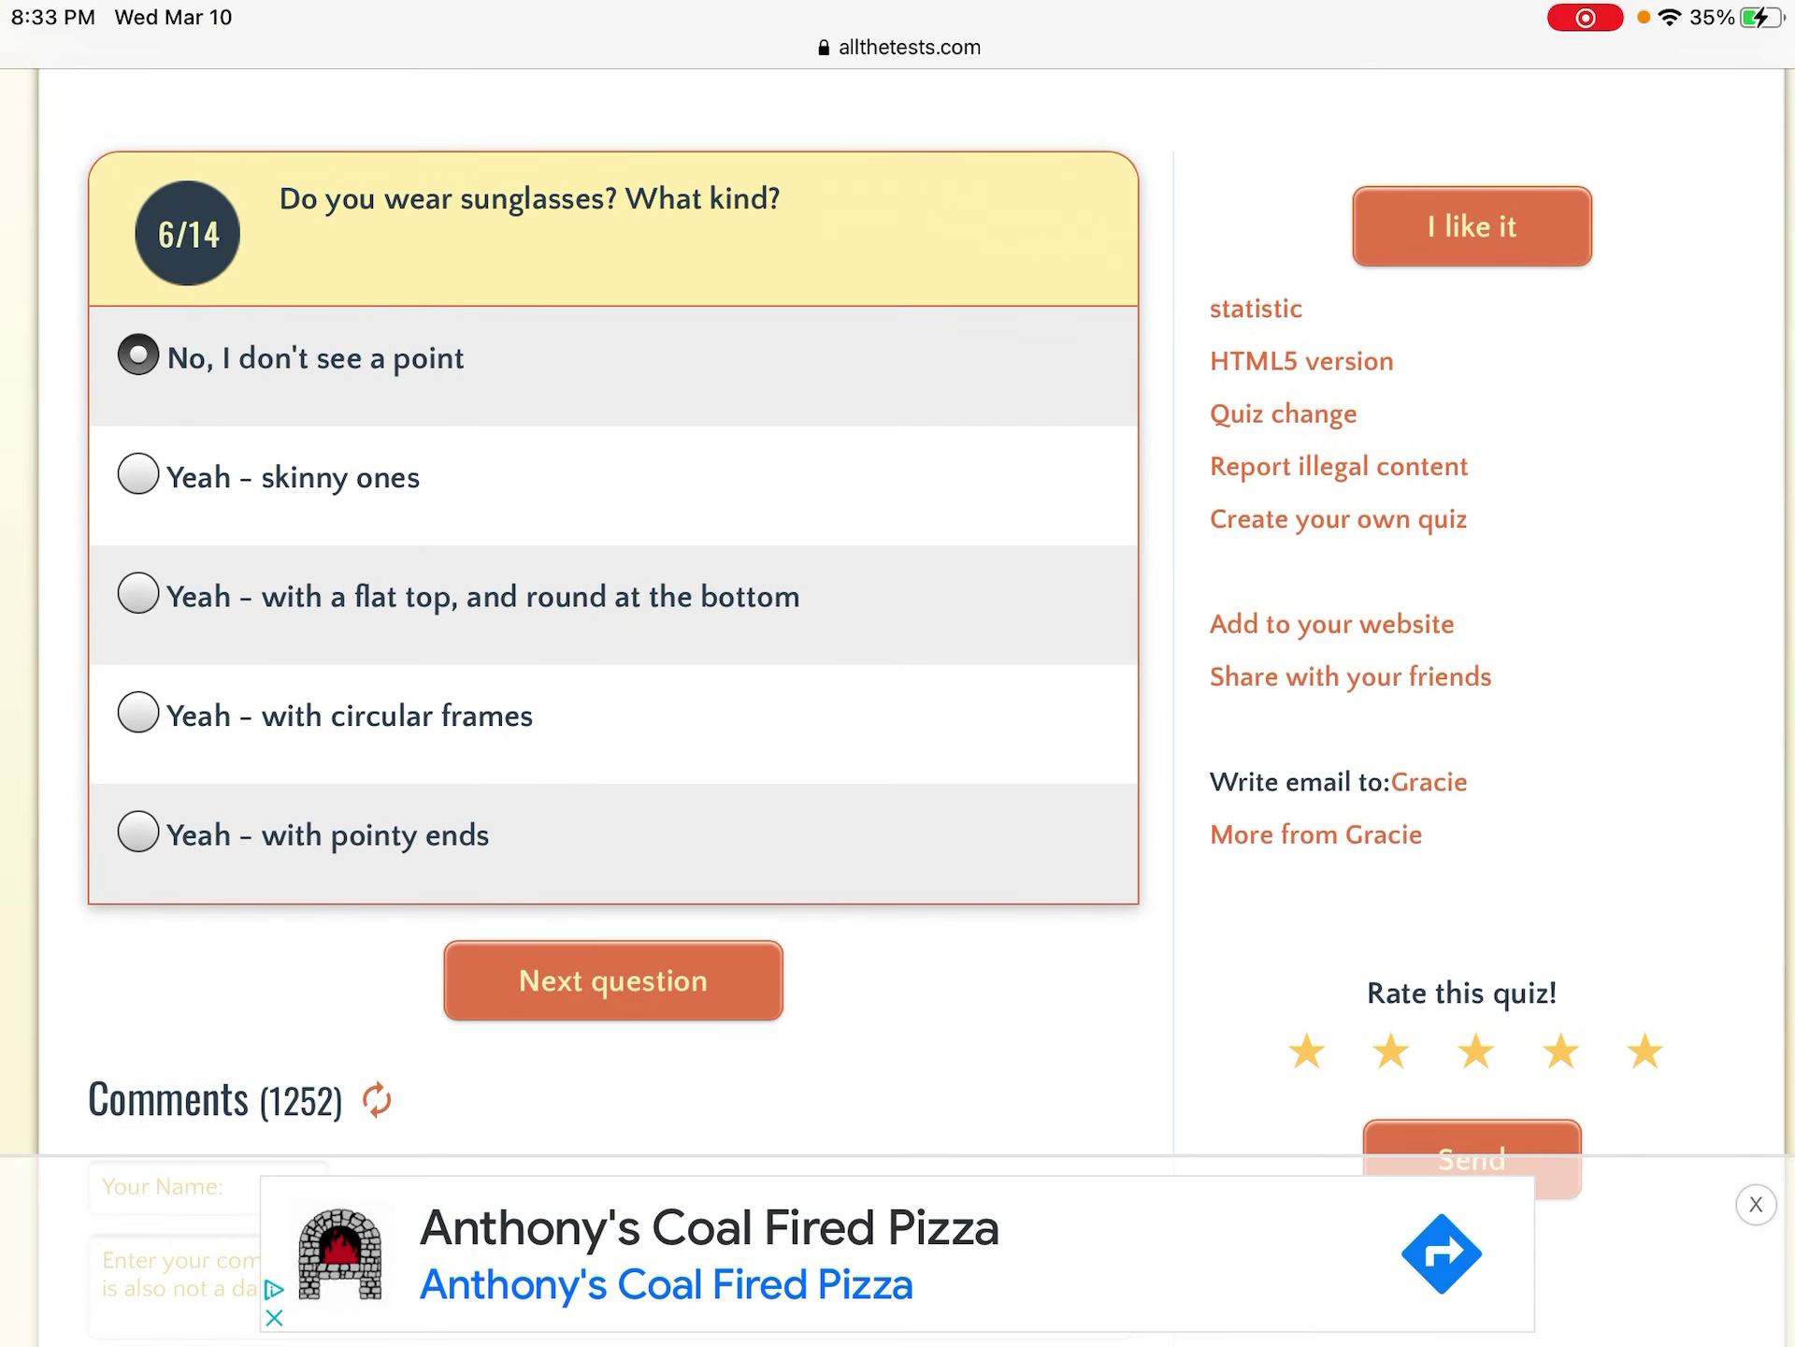
pyautogui.click(613, 980)
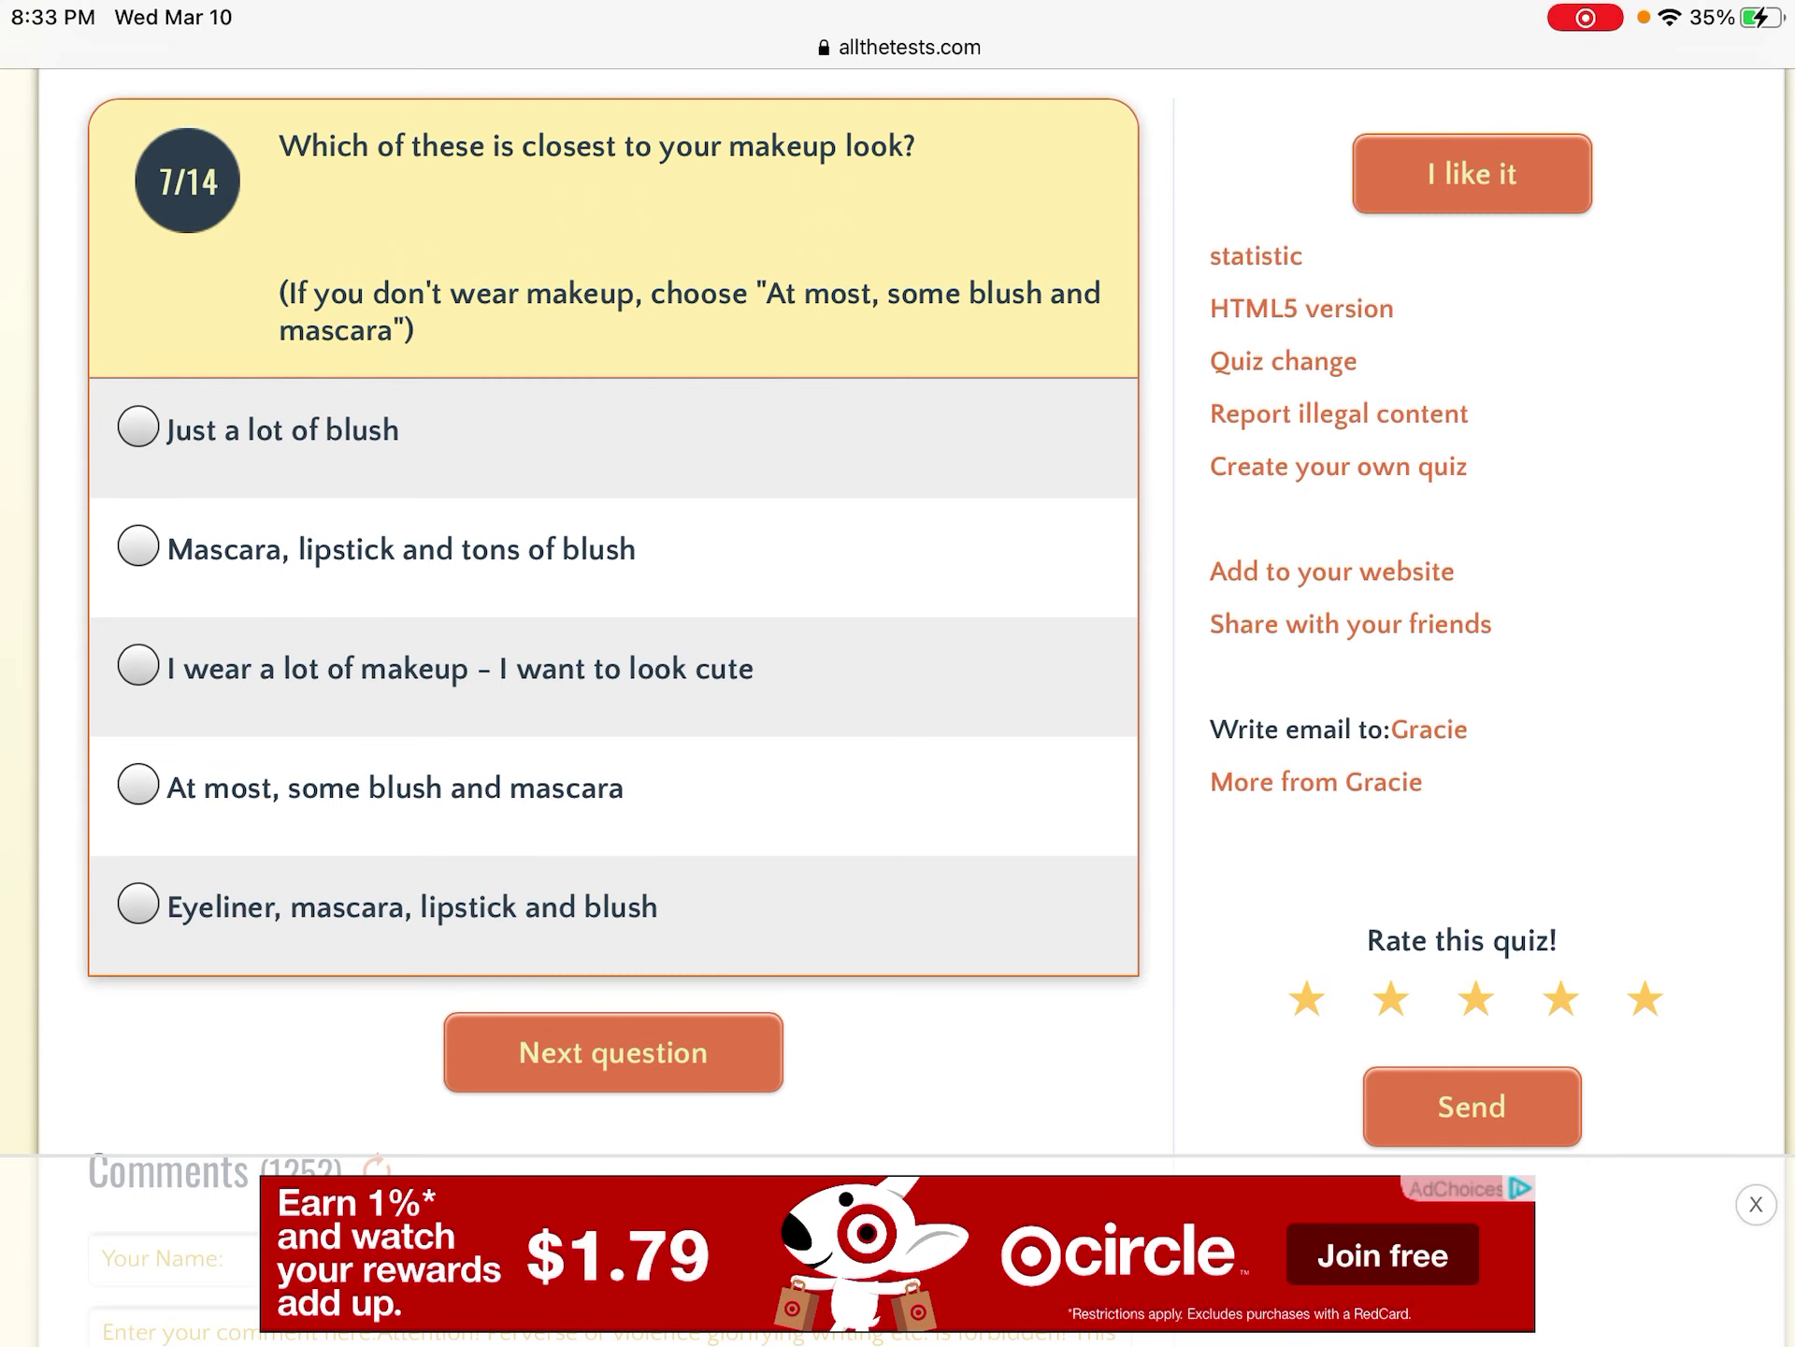
# - Answer 'At most, some blush and mascara' for makeup and earrings with a necklace for jewelry
pyautogui.click(137, 784)
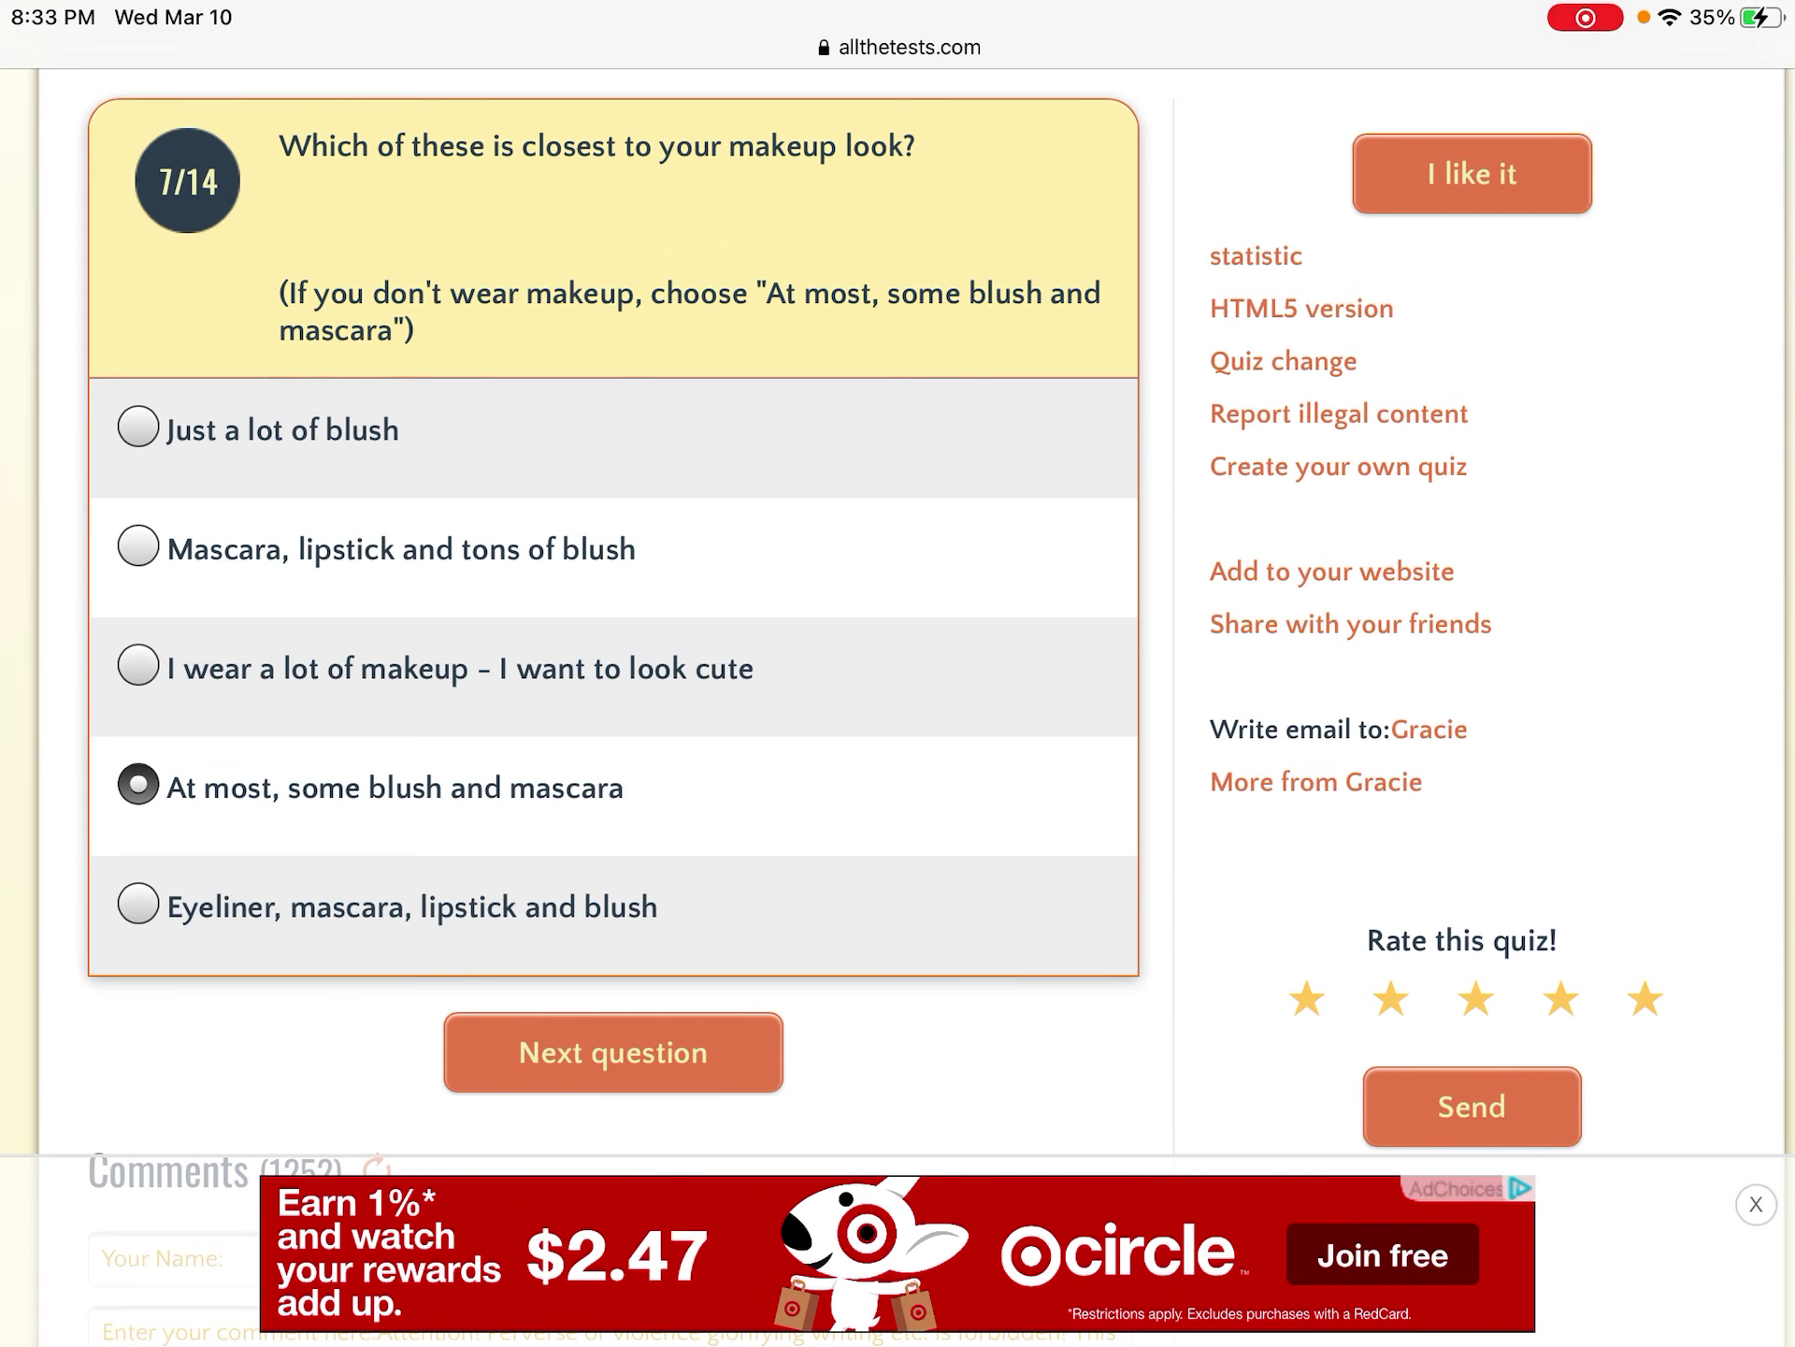
pyautogui.click(613, 1053)
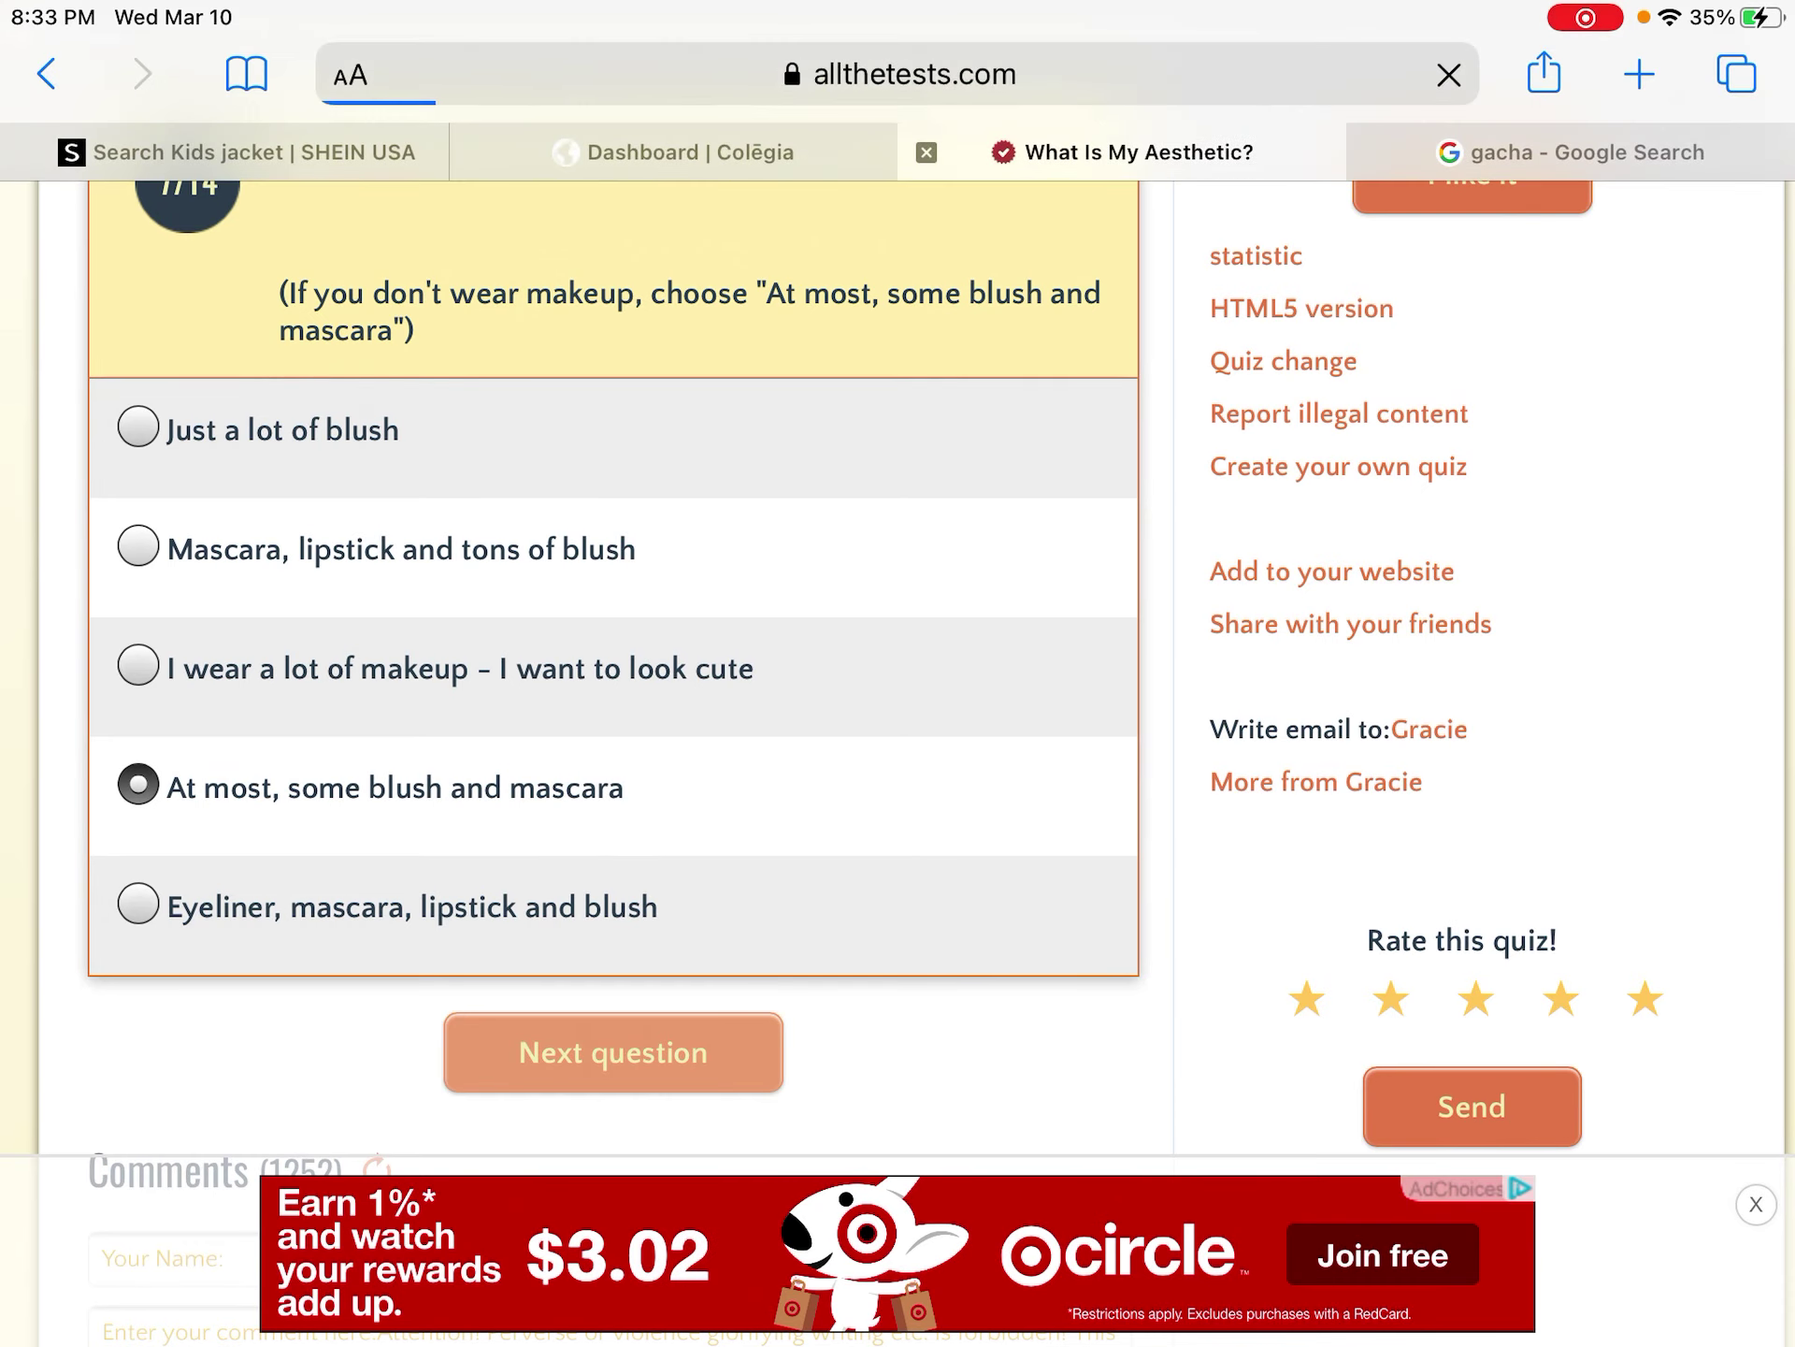
pyautogui.scroll(-5, 898, 674)
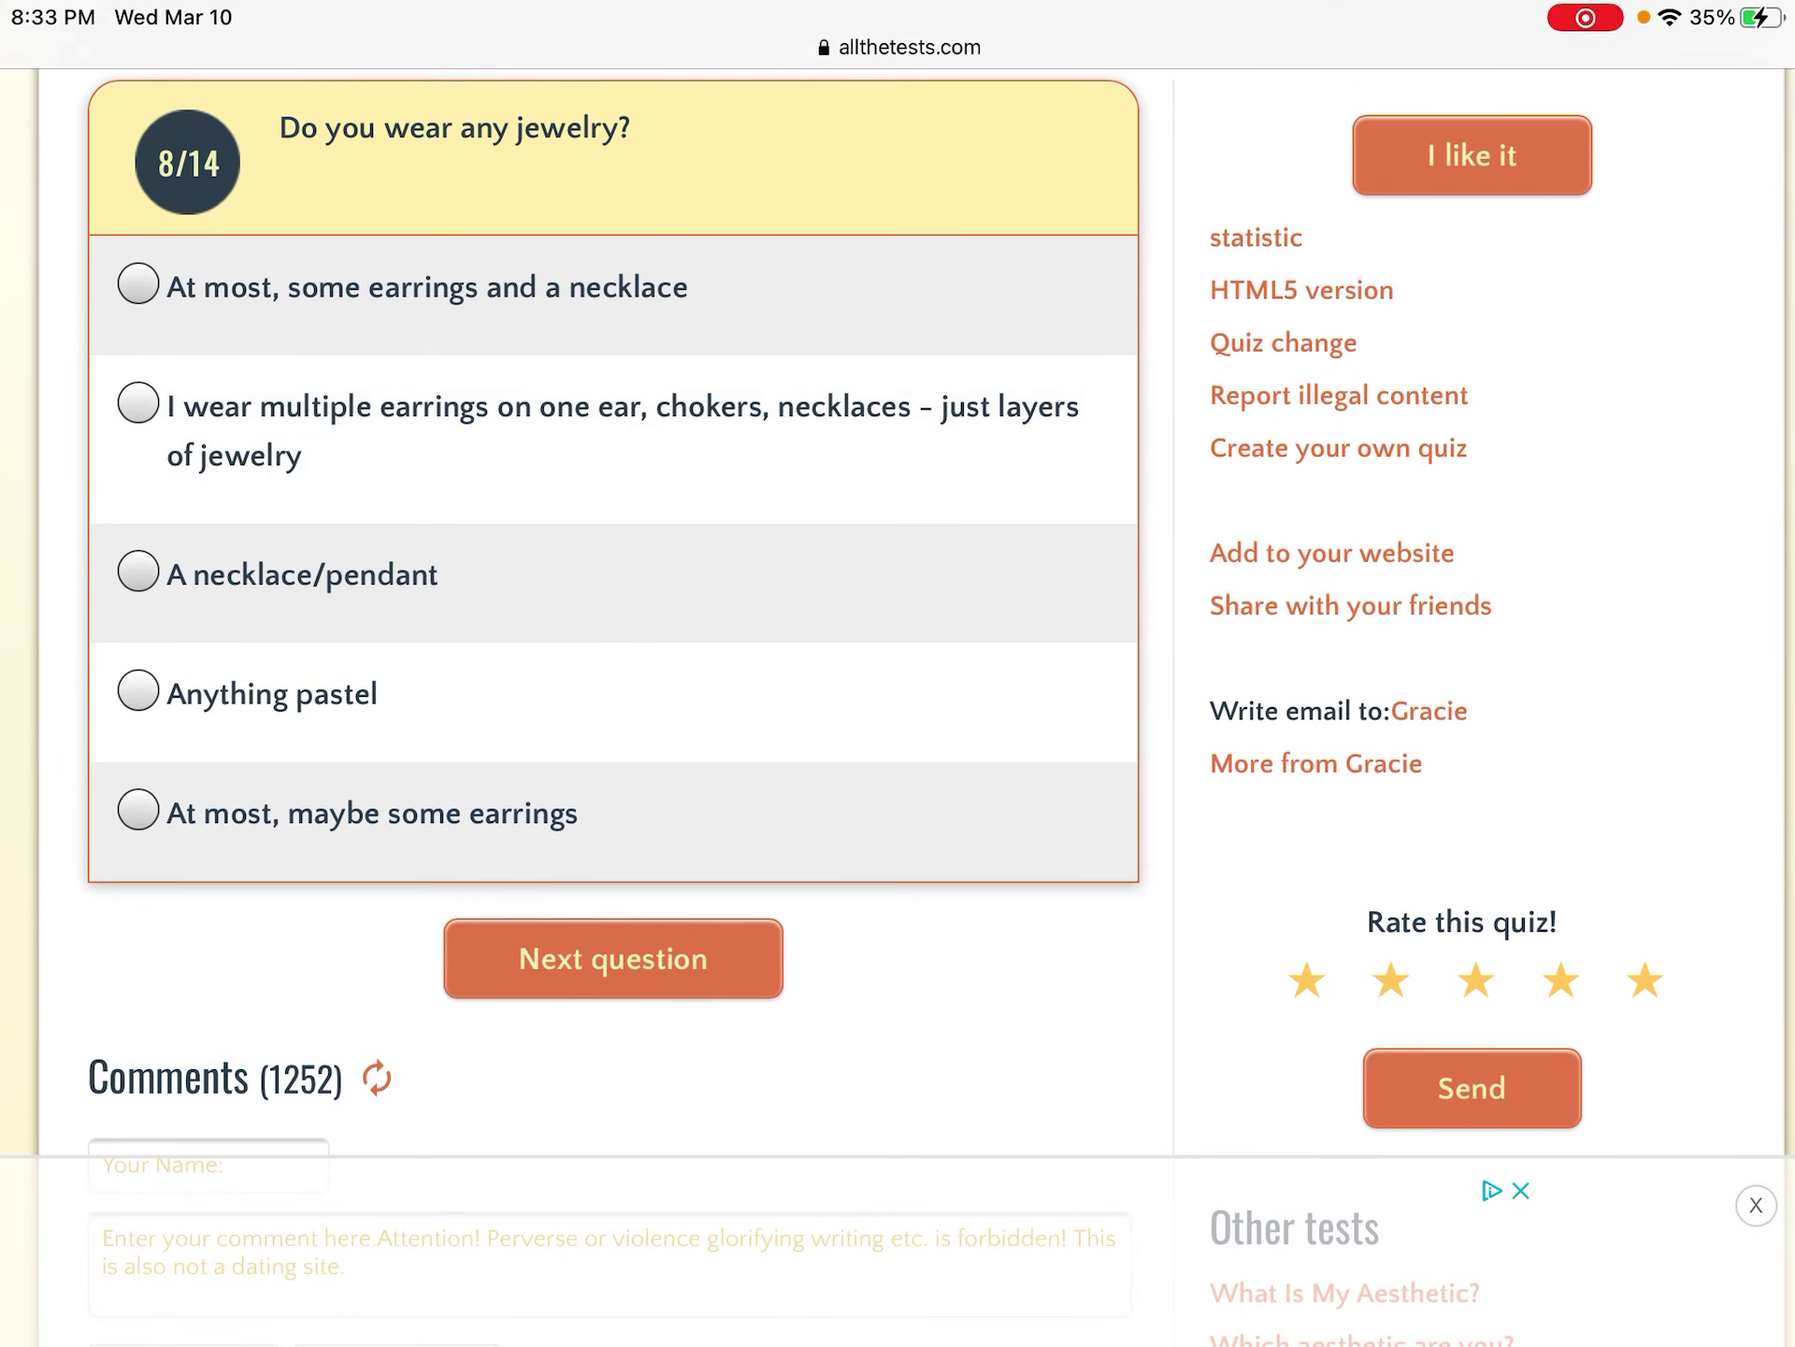
pyautogui.click(138, 402)
pyautogui.click(421, 287)
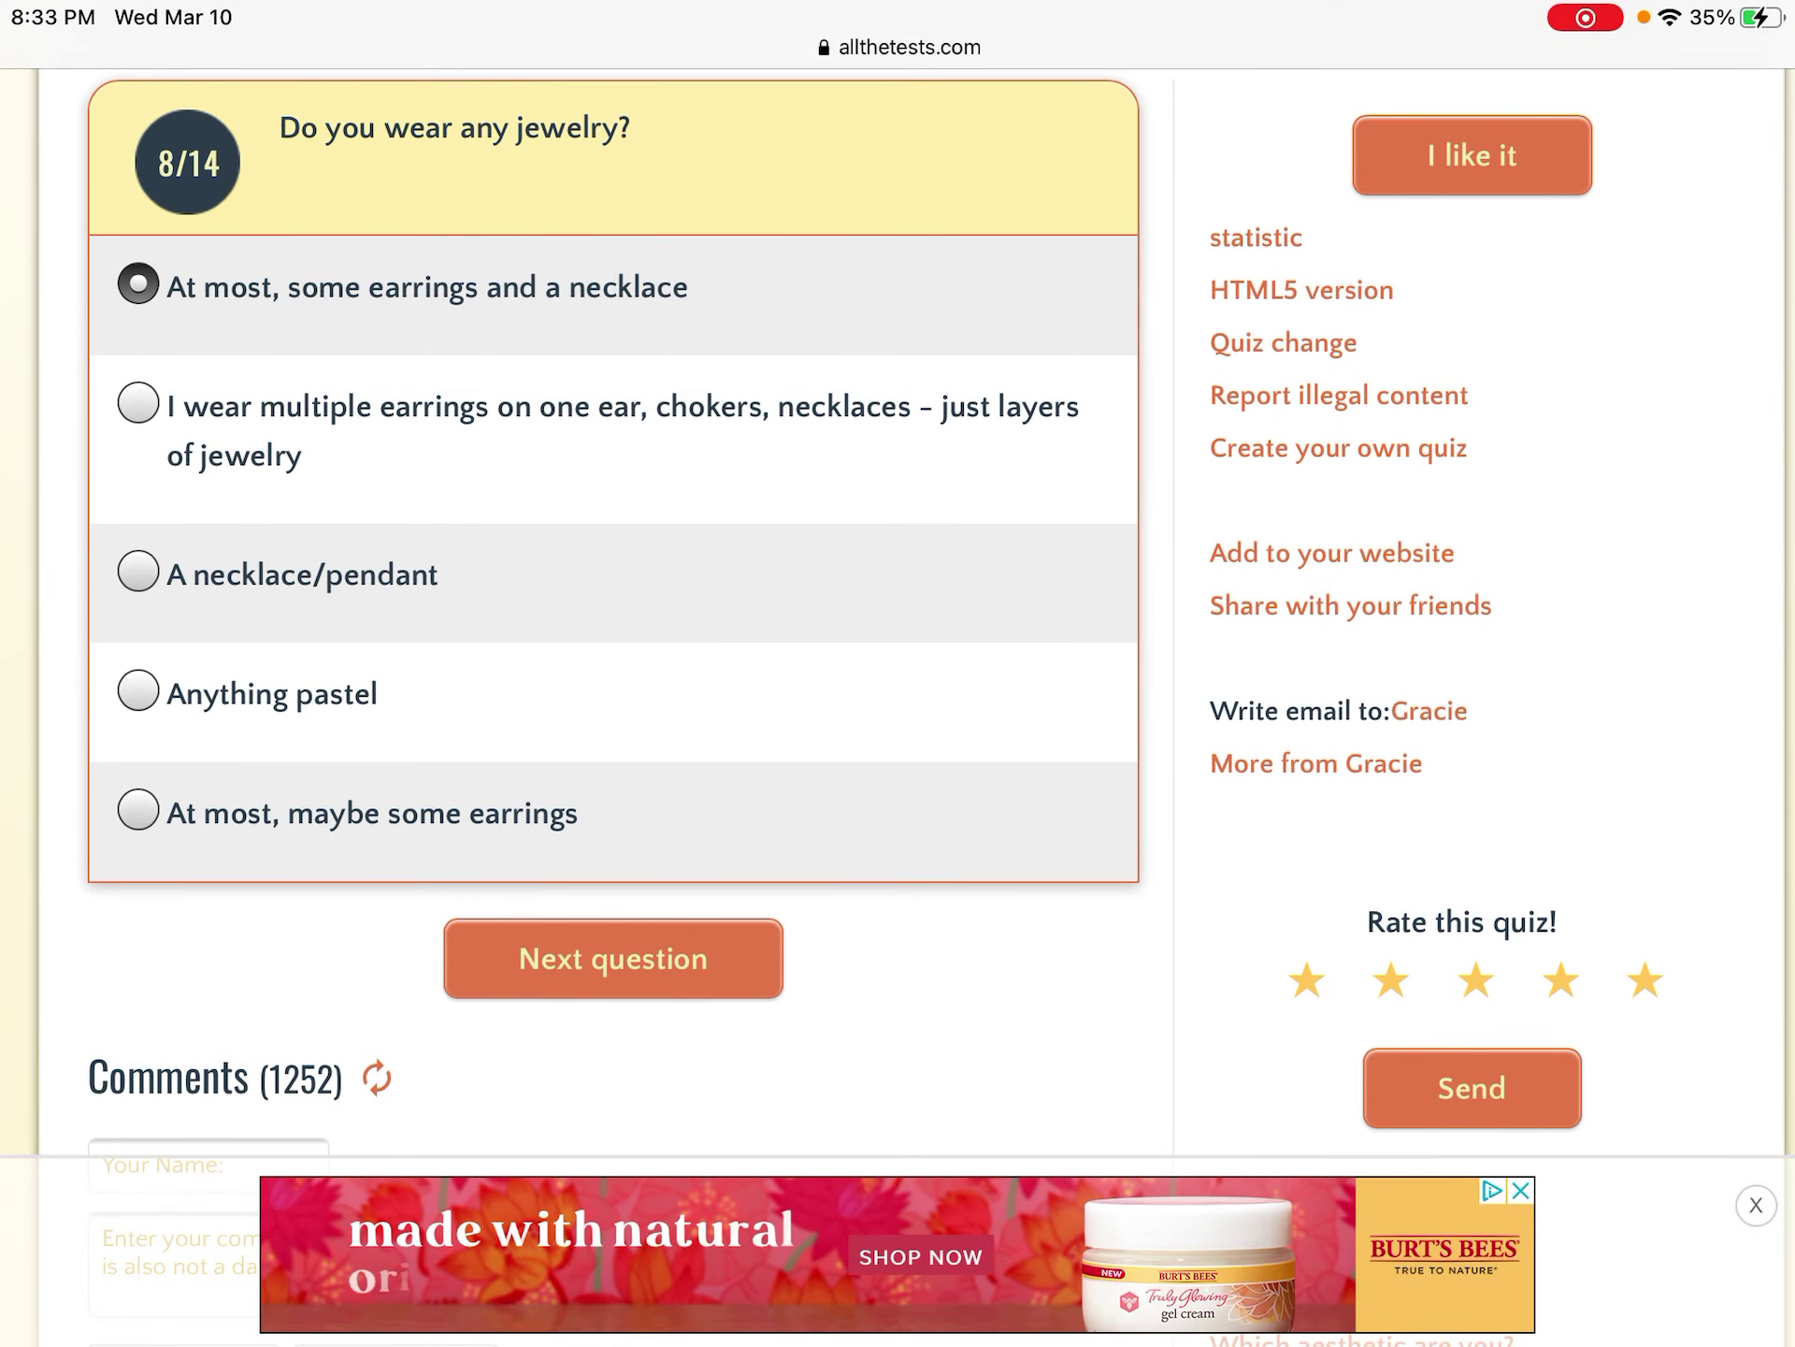
pyautogui.click(612, 958)
pyautogui.scroll(-3, 899, 673)
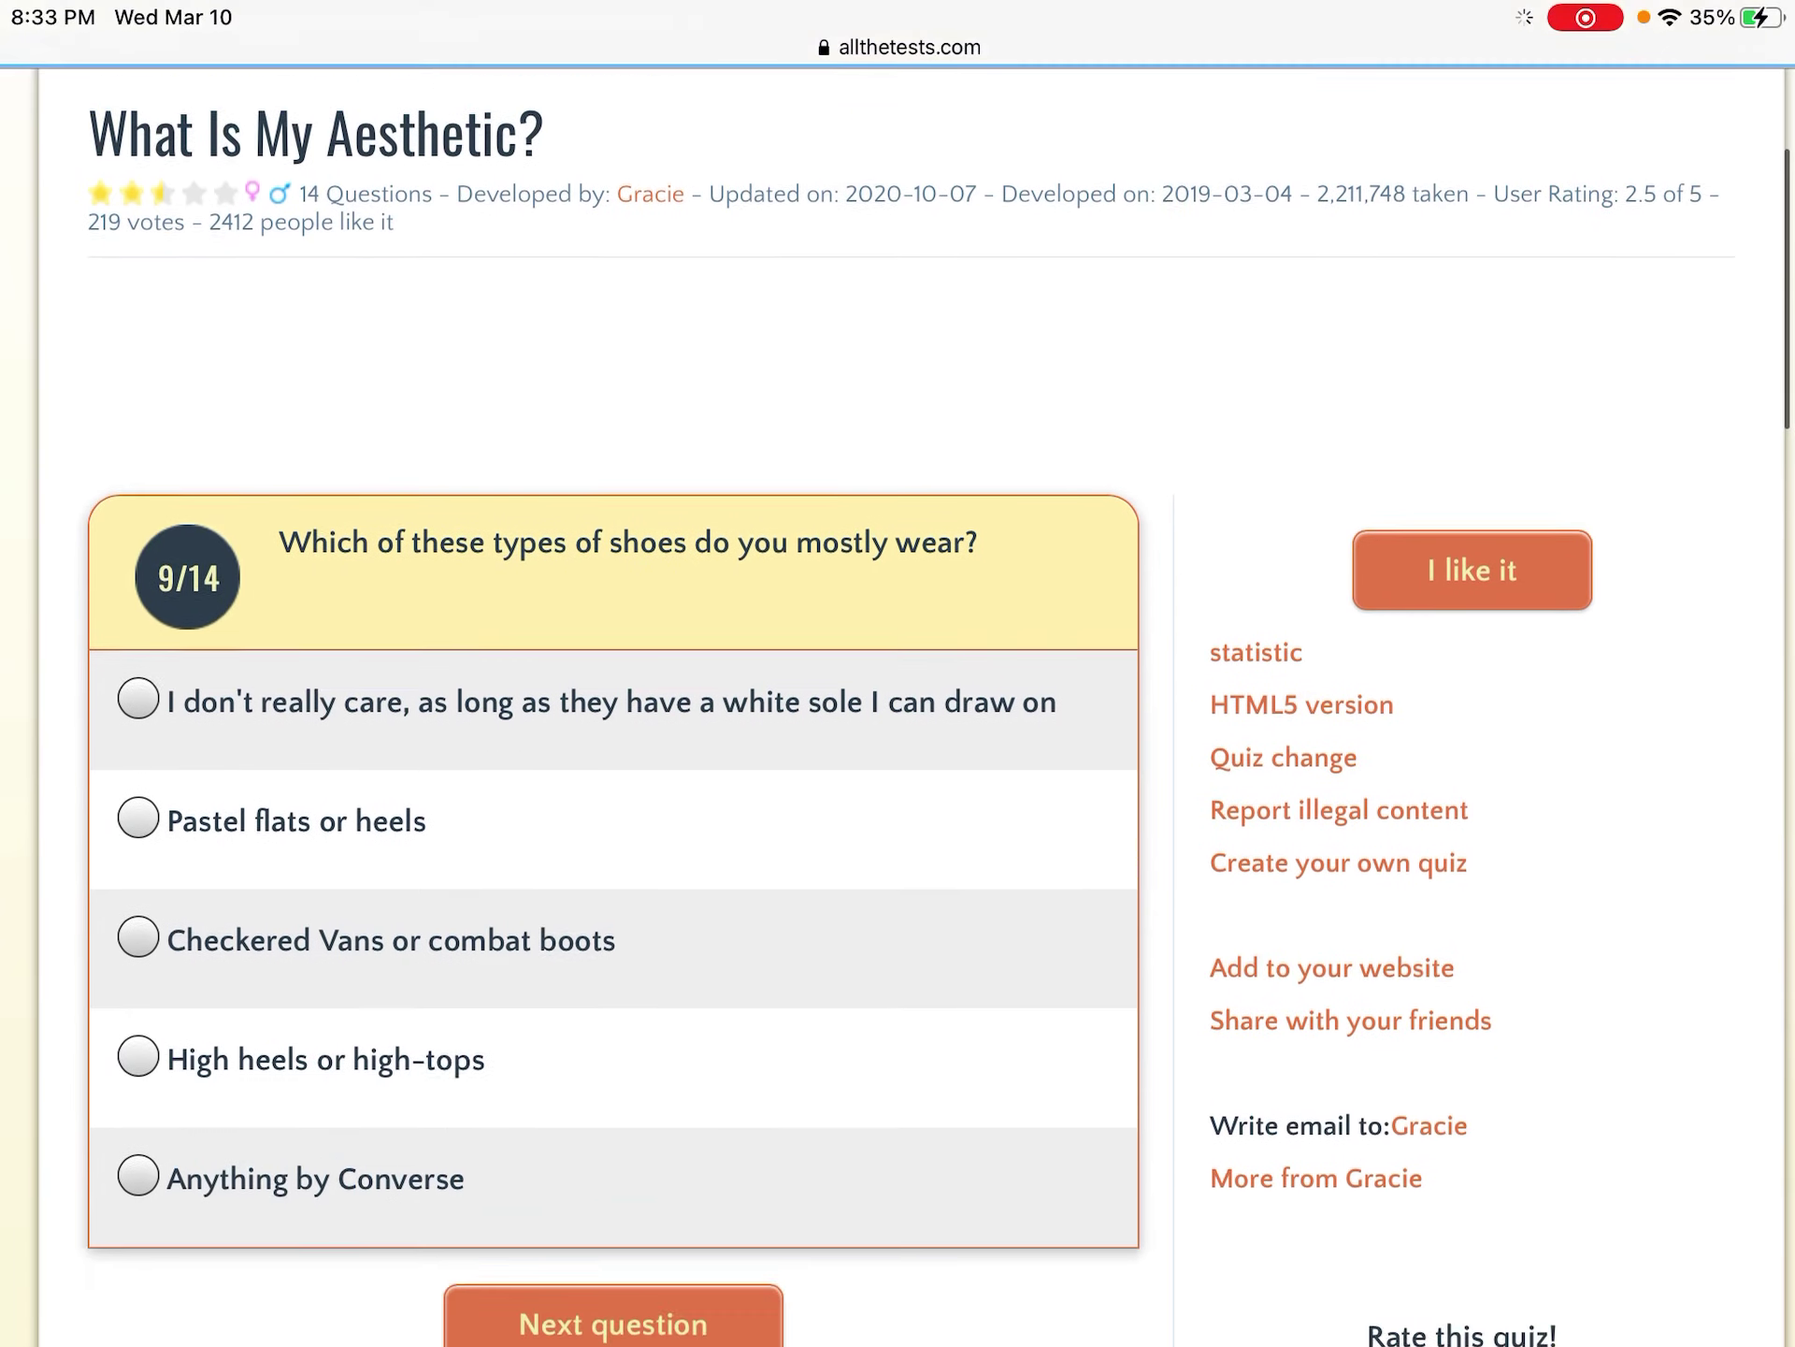
pyautogui.scroll(-2, 898, 675)
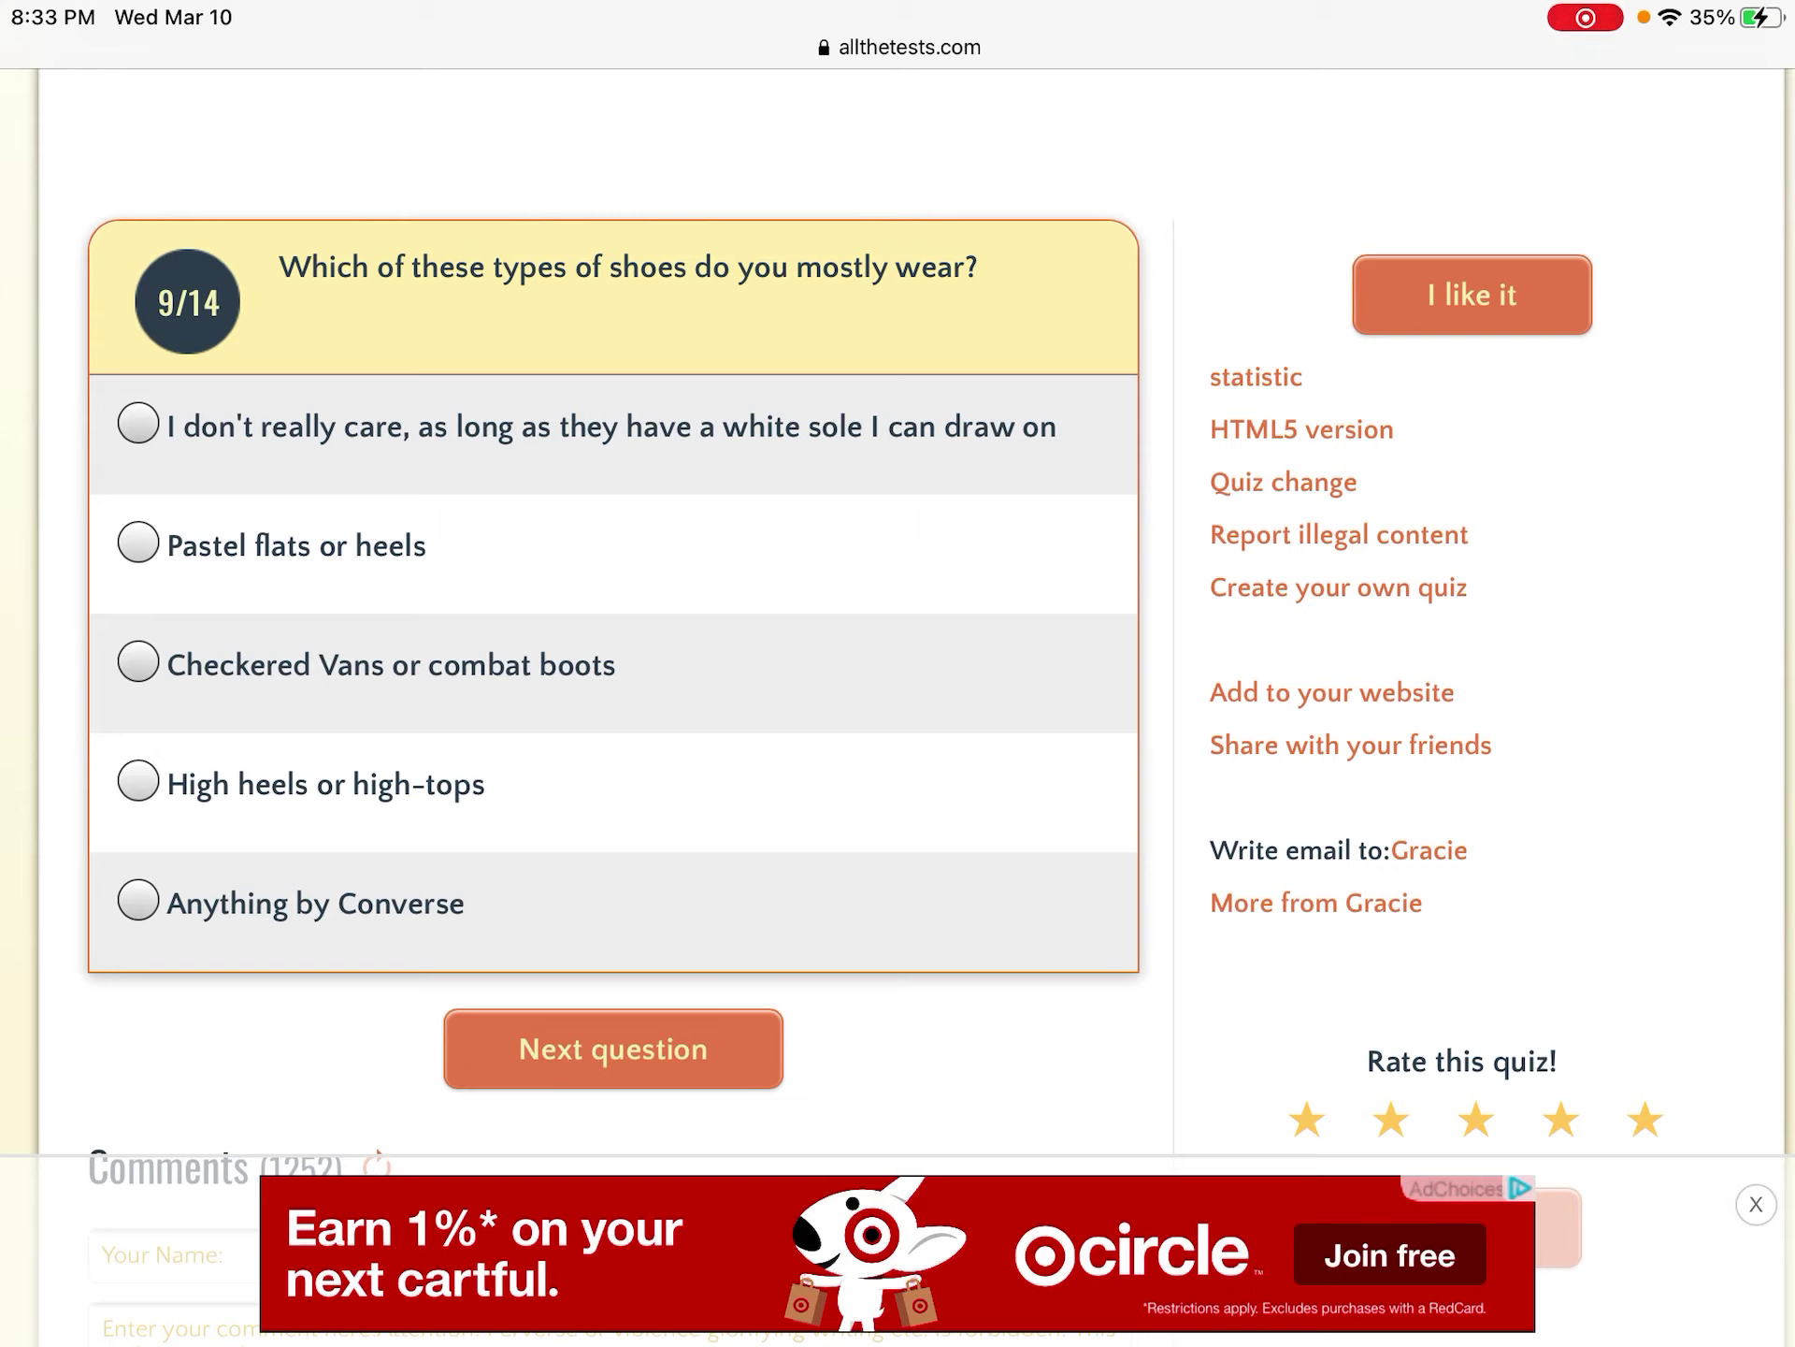
# - Answer 'High heels or high-tops' for shoes and 'No way' to socks with sandals
pyautogui.click(138, 781)
pyautogui.click(613, 1048)
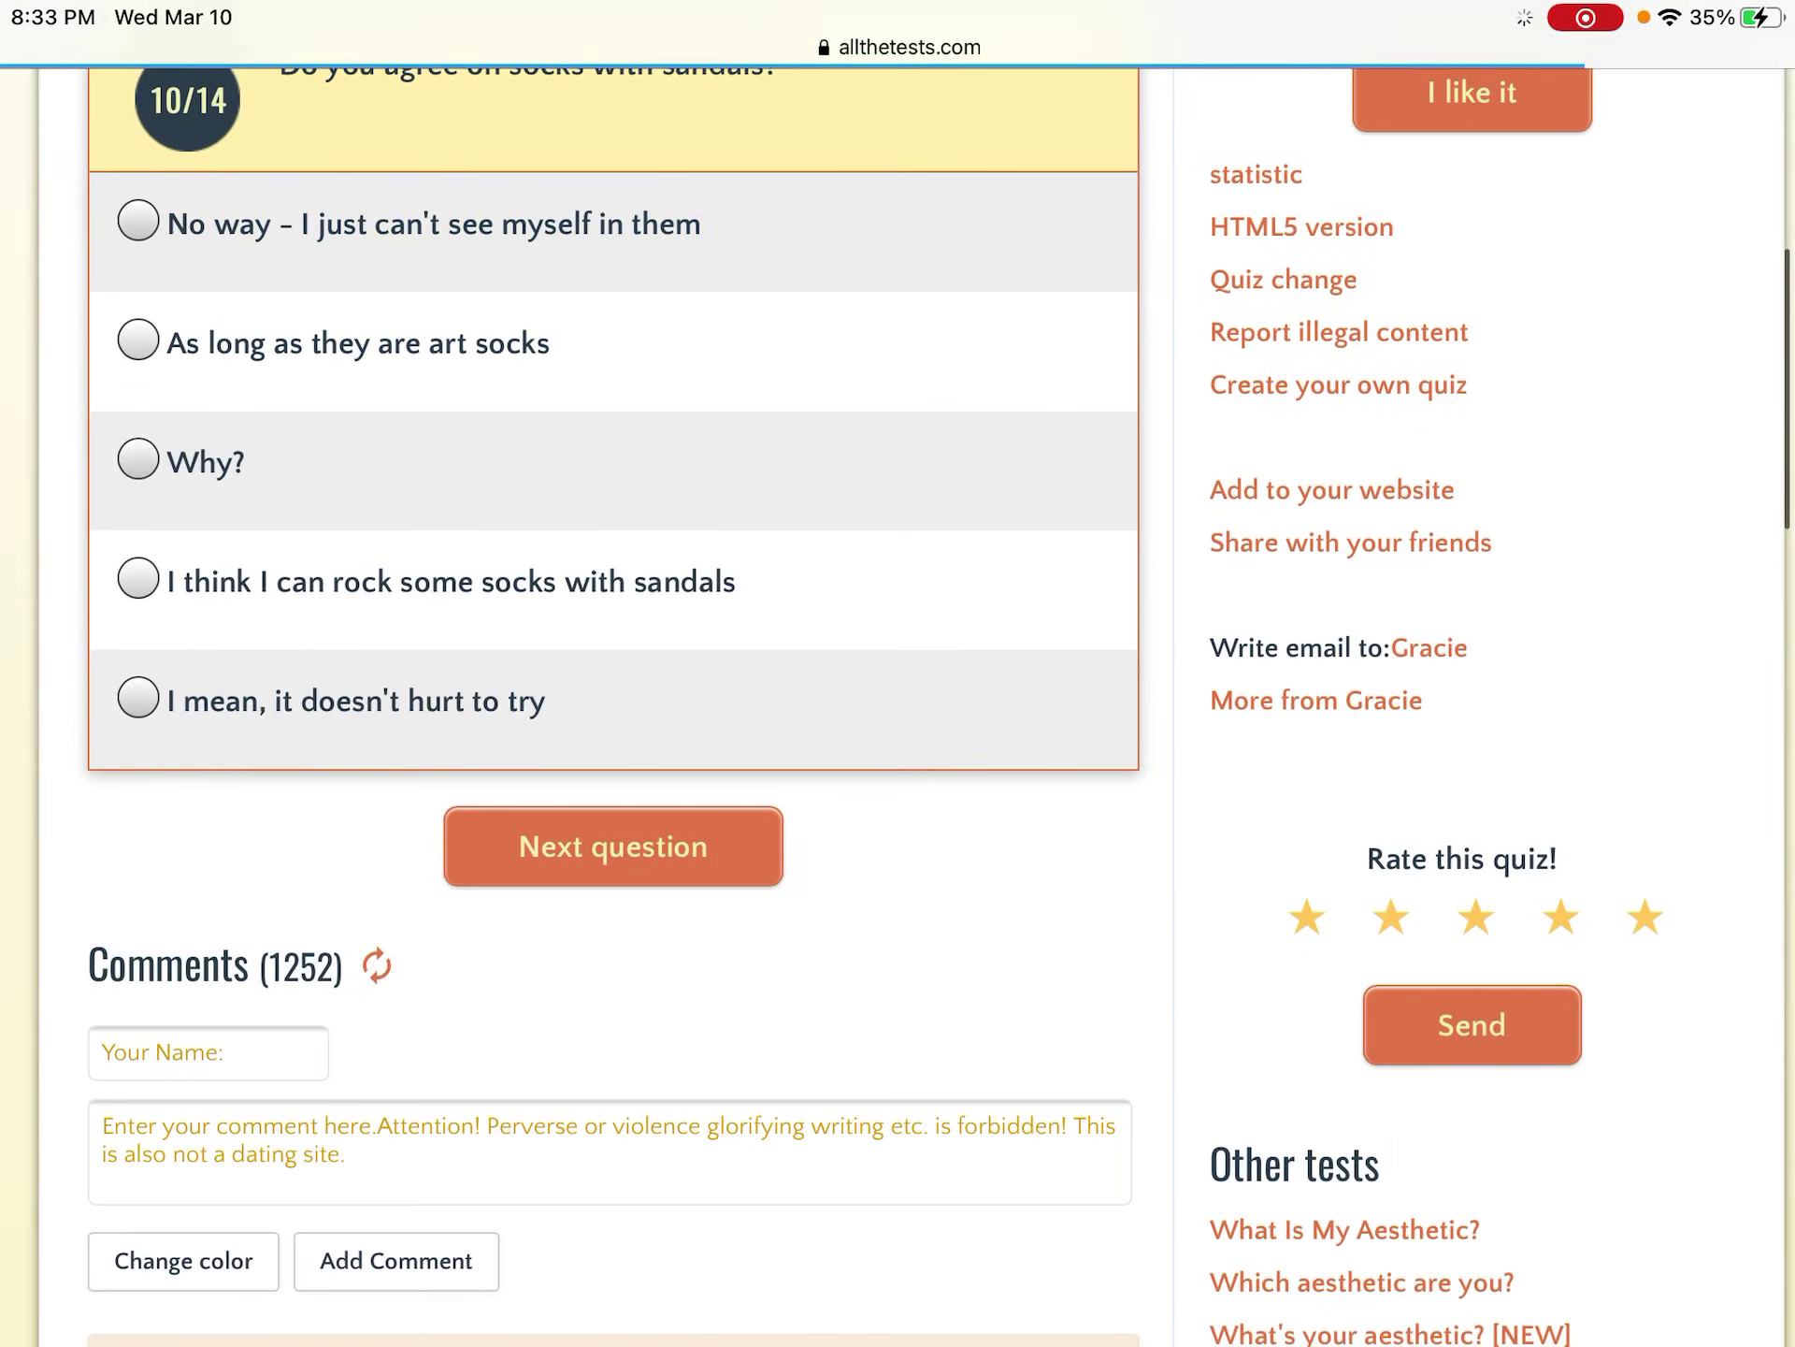
pyautogui.scroll(1, 898, 701)
pyautogui.click(138, 301)
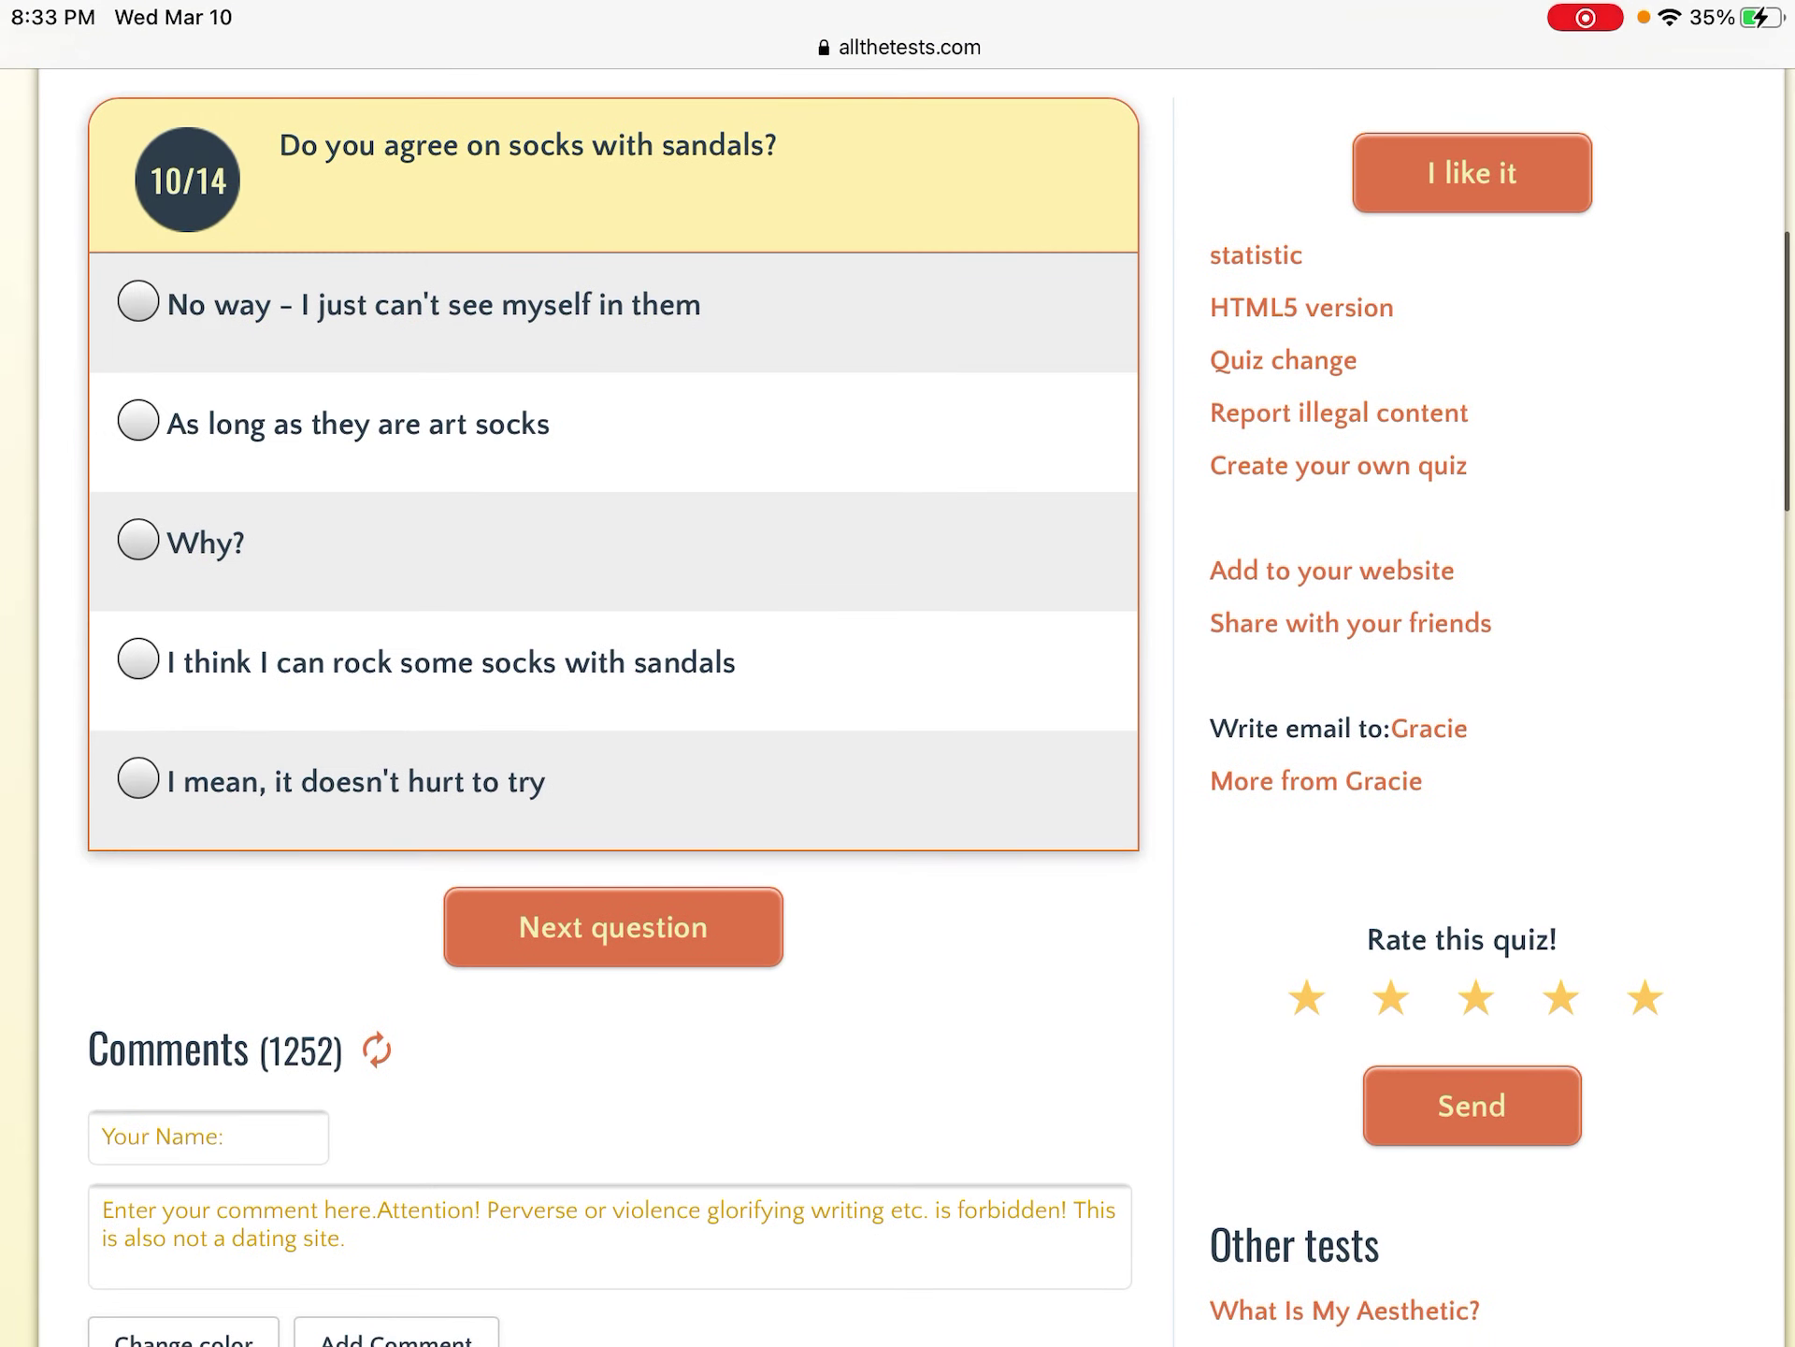
pyautogui.click(613, 926)
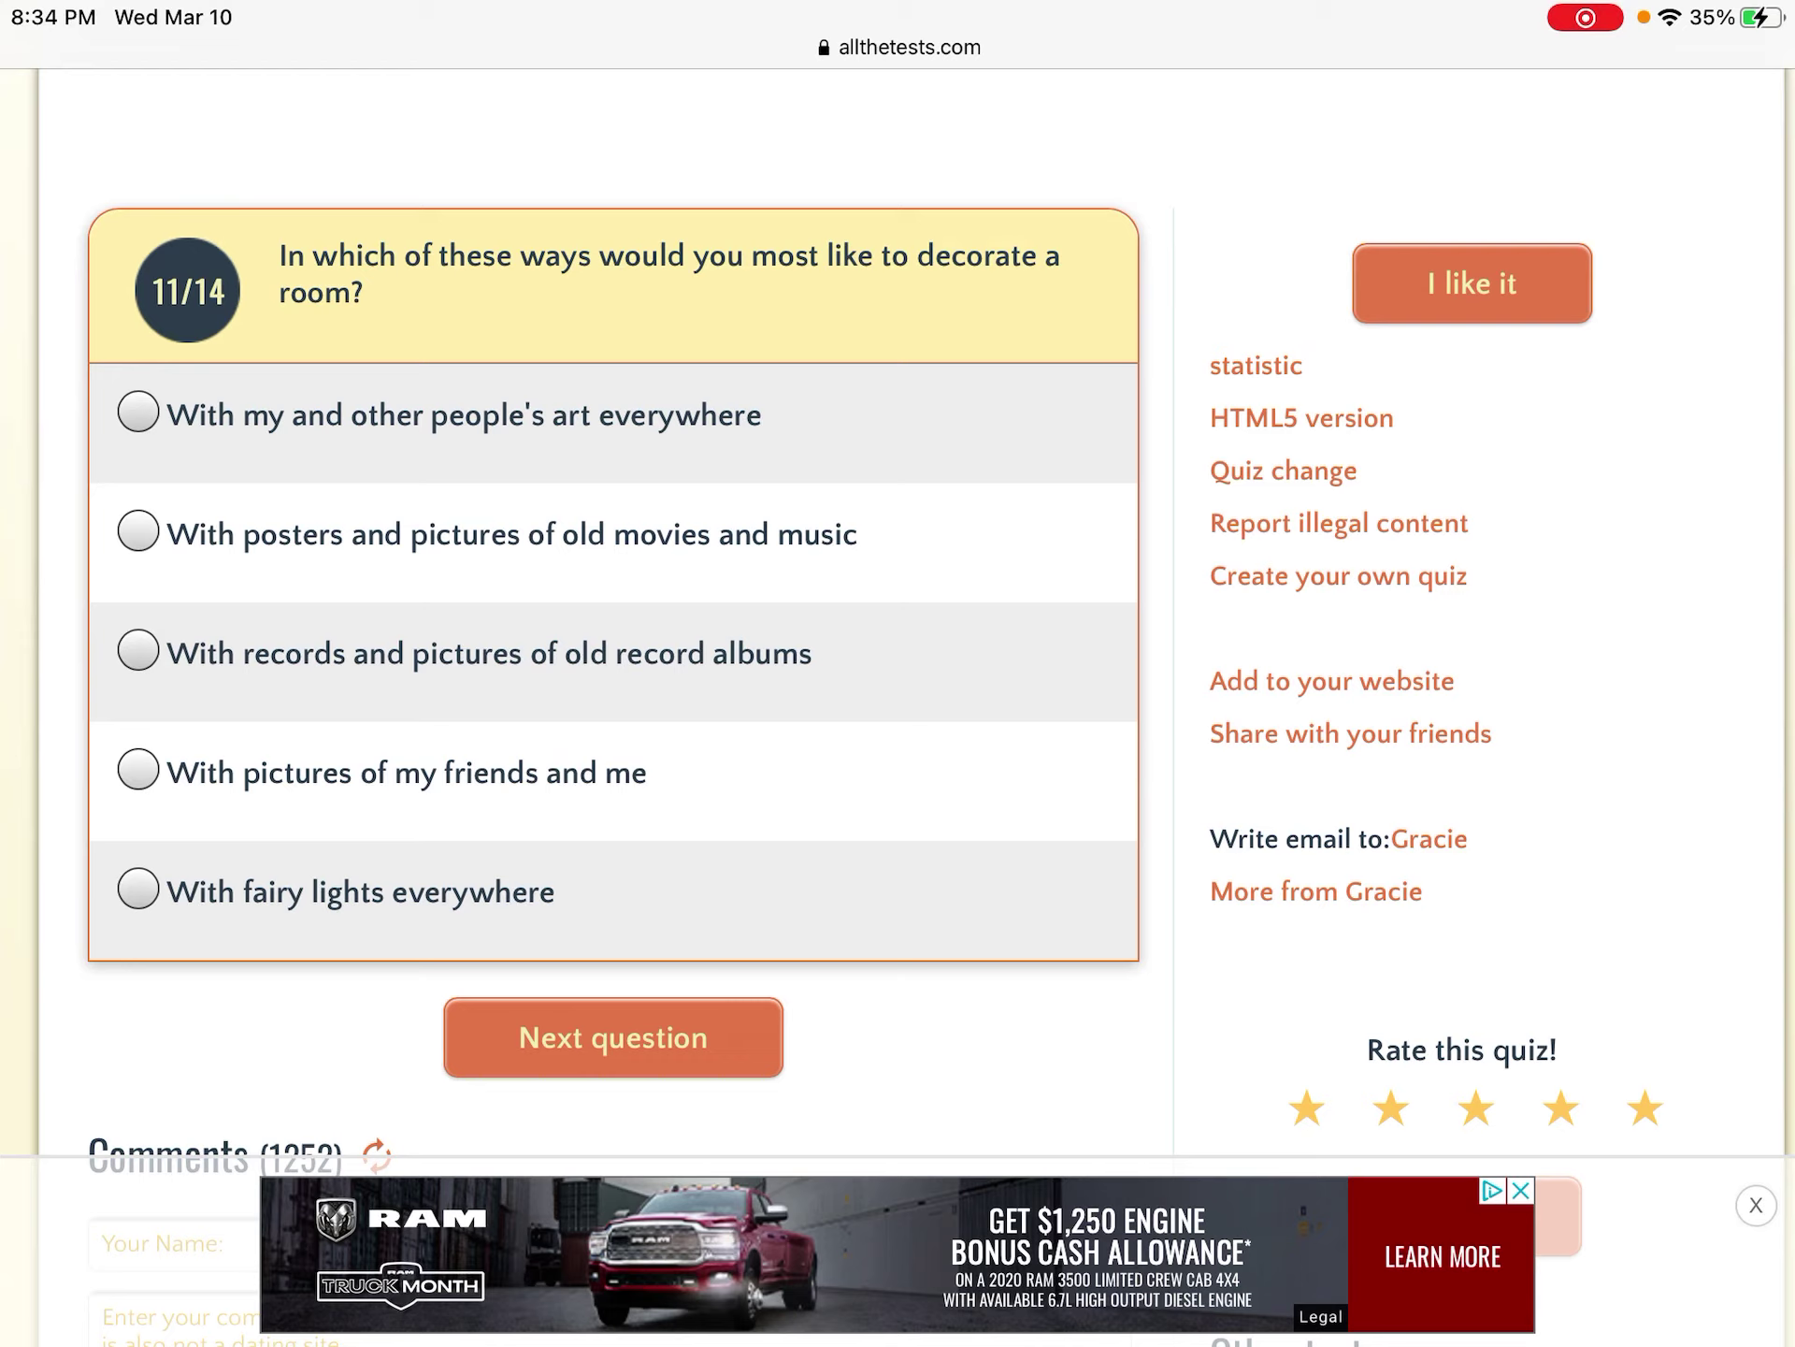
# - Answer 'With fairy lights everywhere' for room decoration and continue to question 12
pyautogui.click(139, 889)
pyautogui.click(139, 770)
pyautogui.click(139, 890)
pyautogui.click(613, 1039)
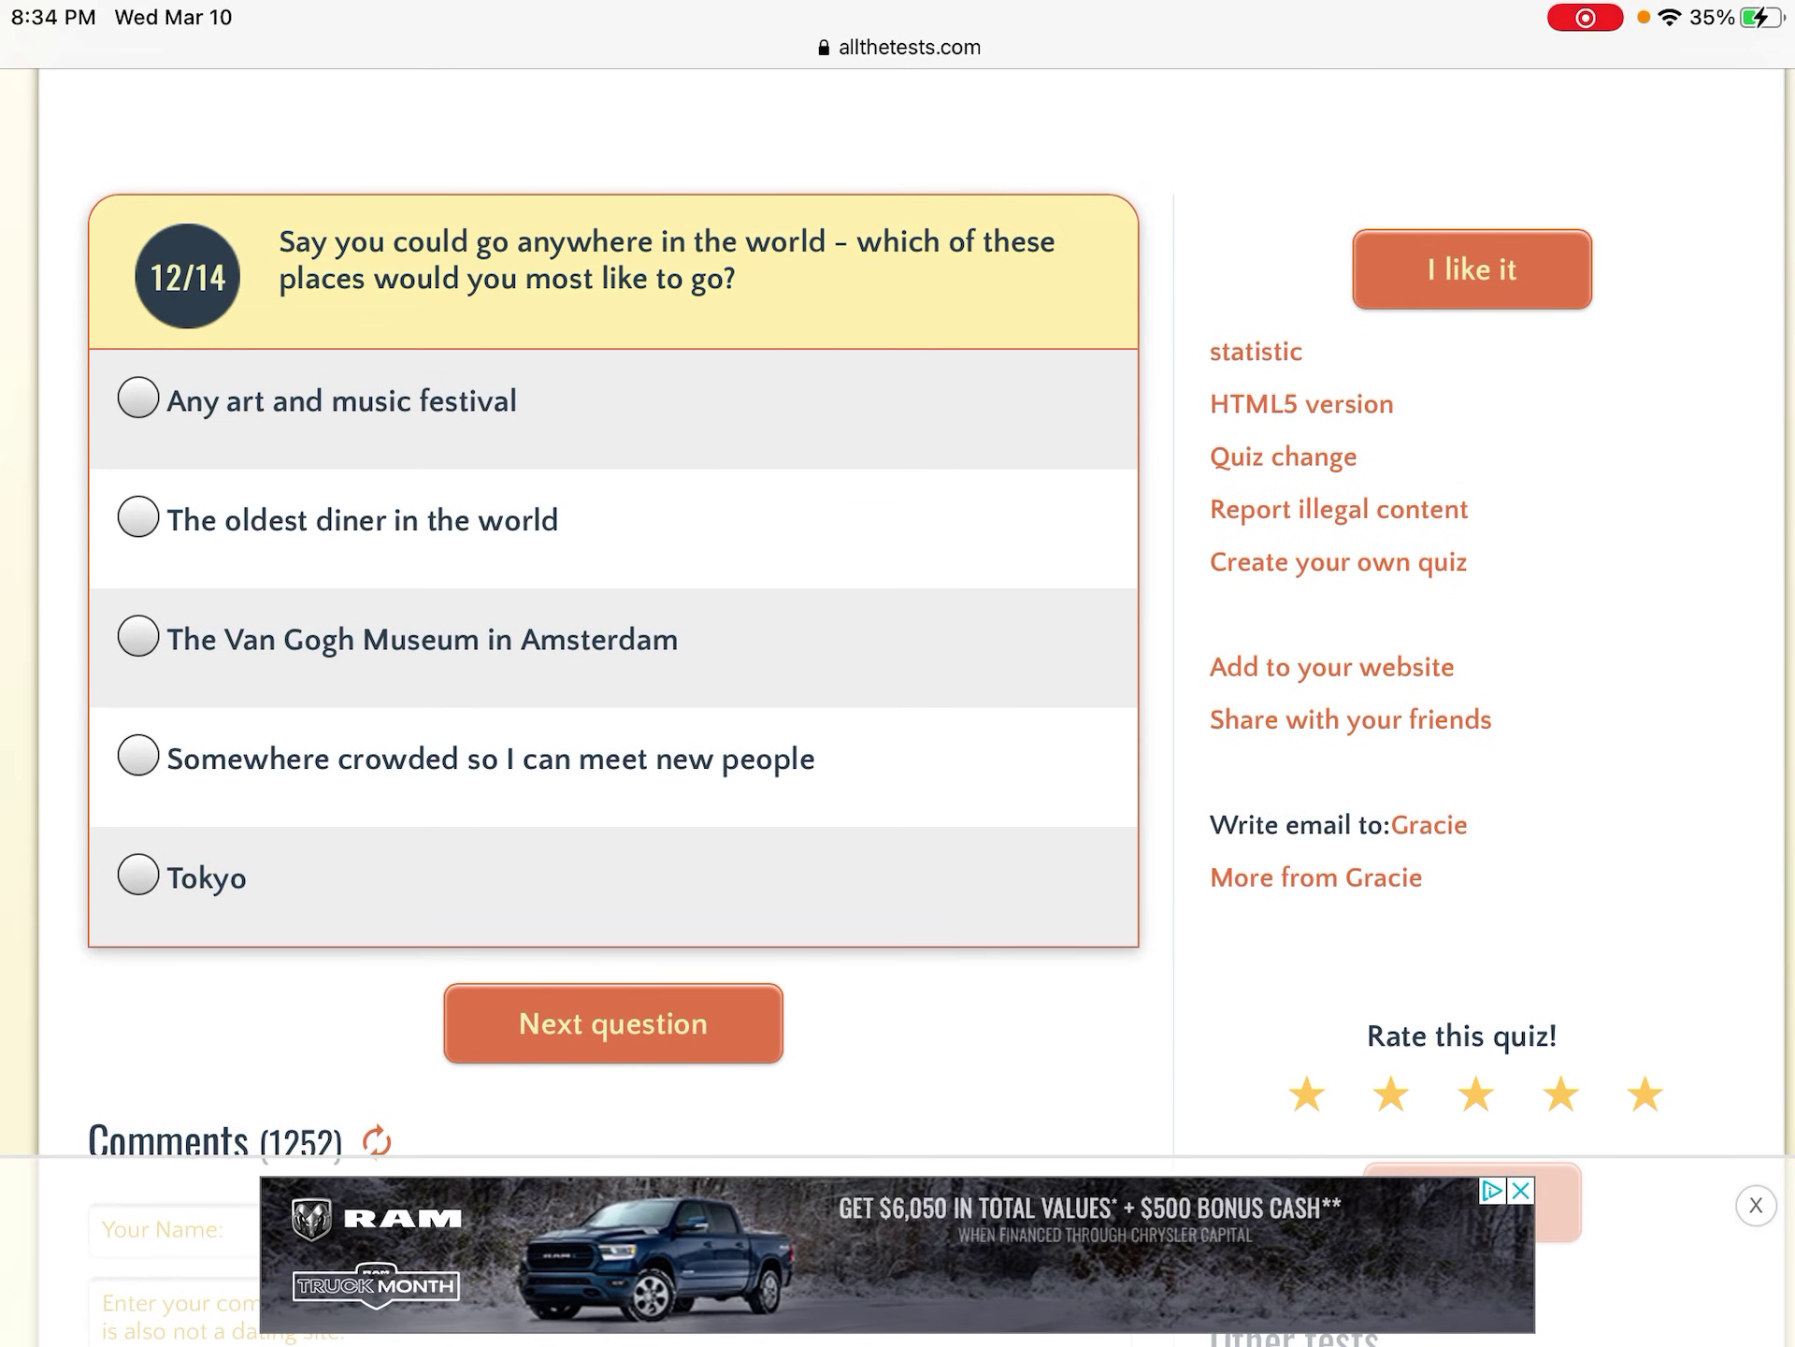
# - Dismiss the truck ad and answer Tokyo as the travel destination
pyautogui.click(1755, 1205)
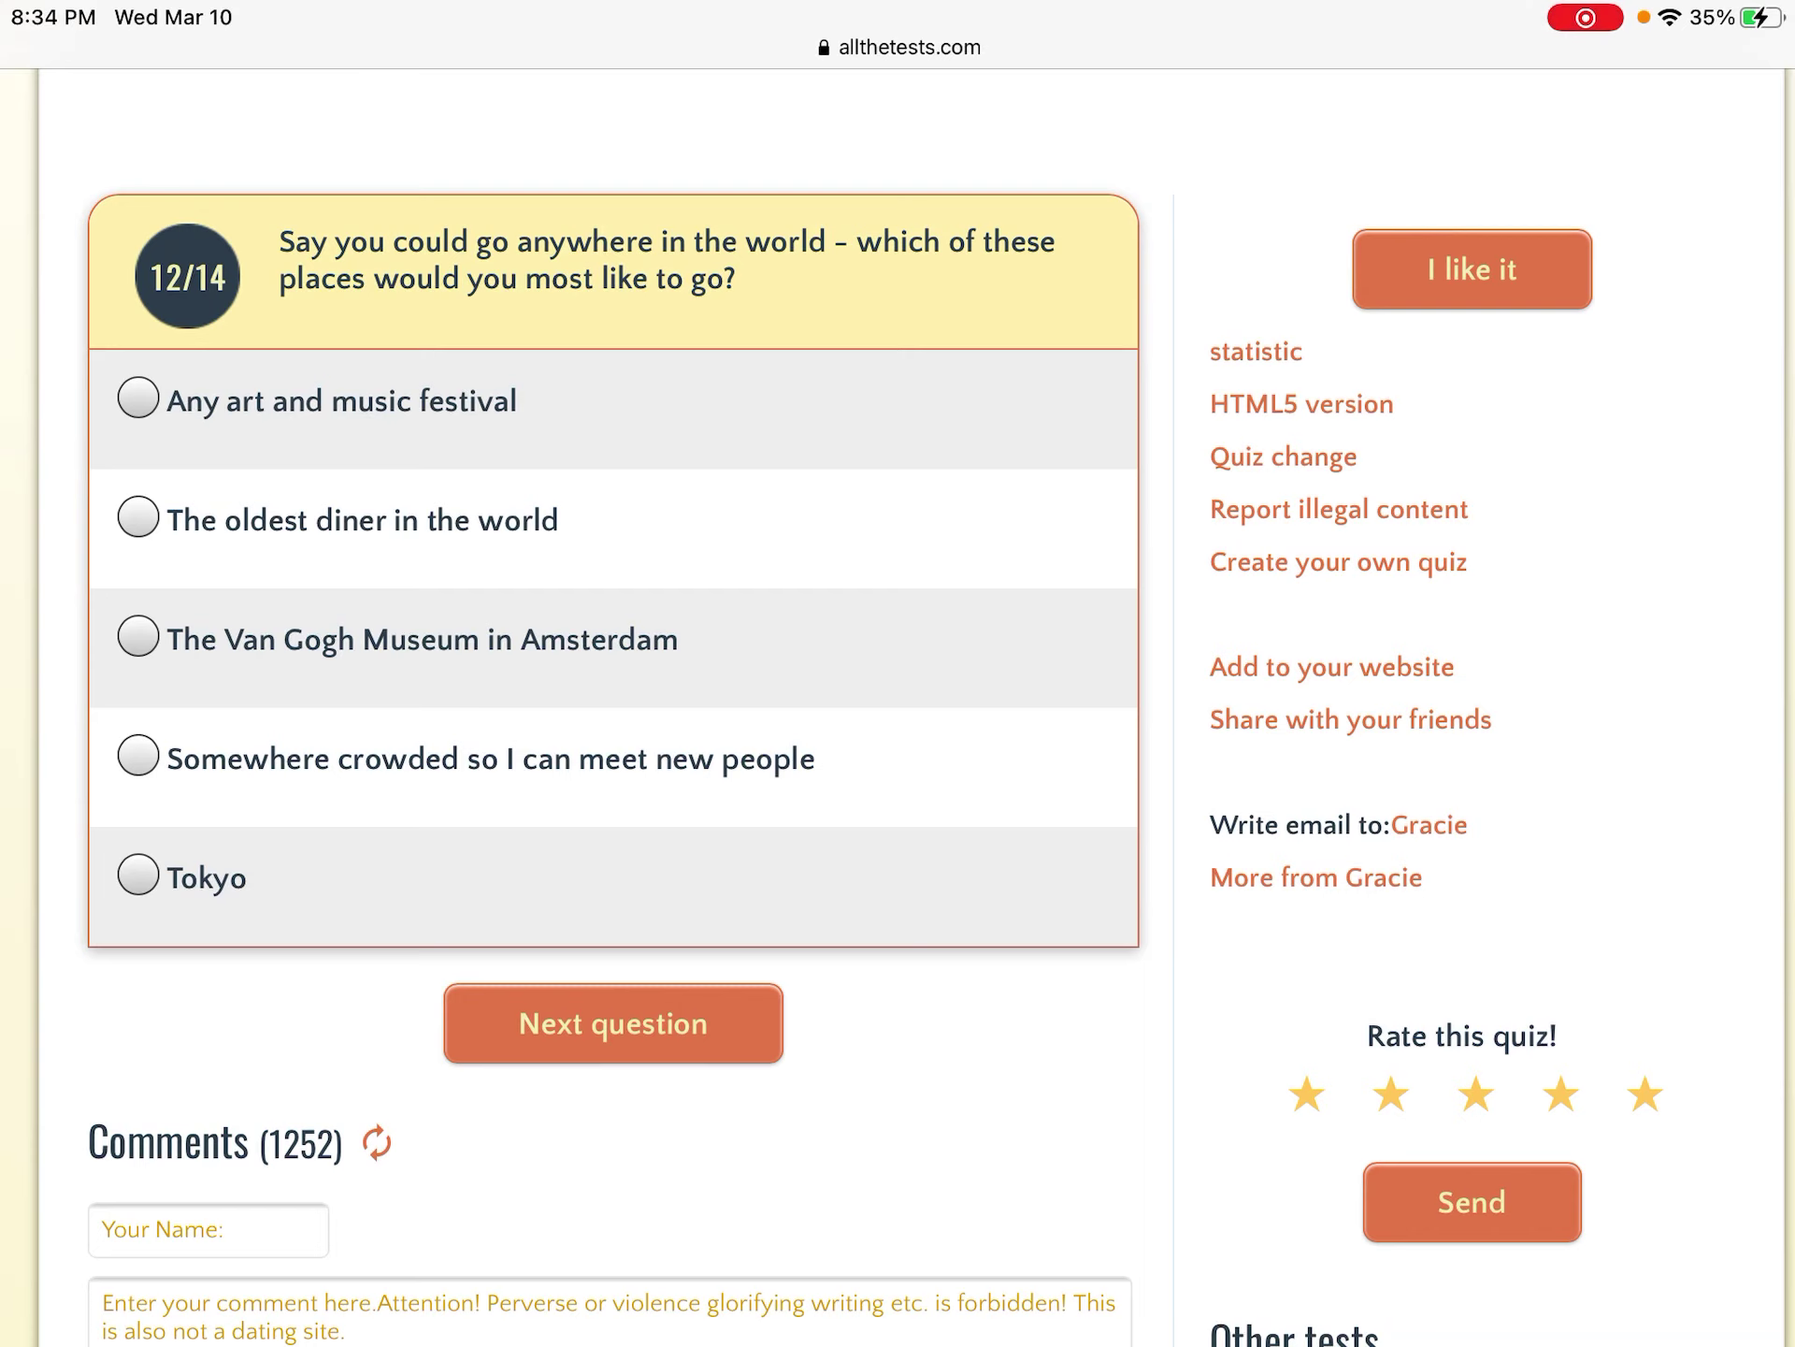
pyautogui.click(137, 875)
pyautogui.click(613, 1023)
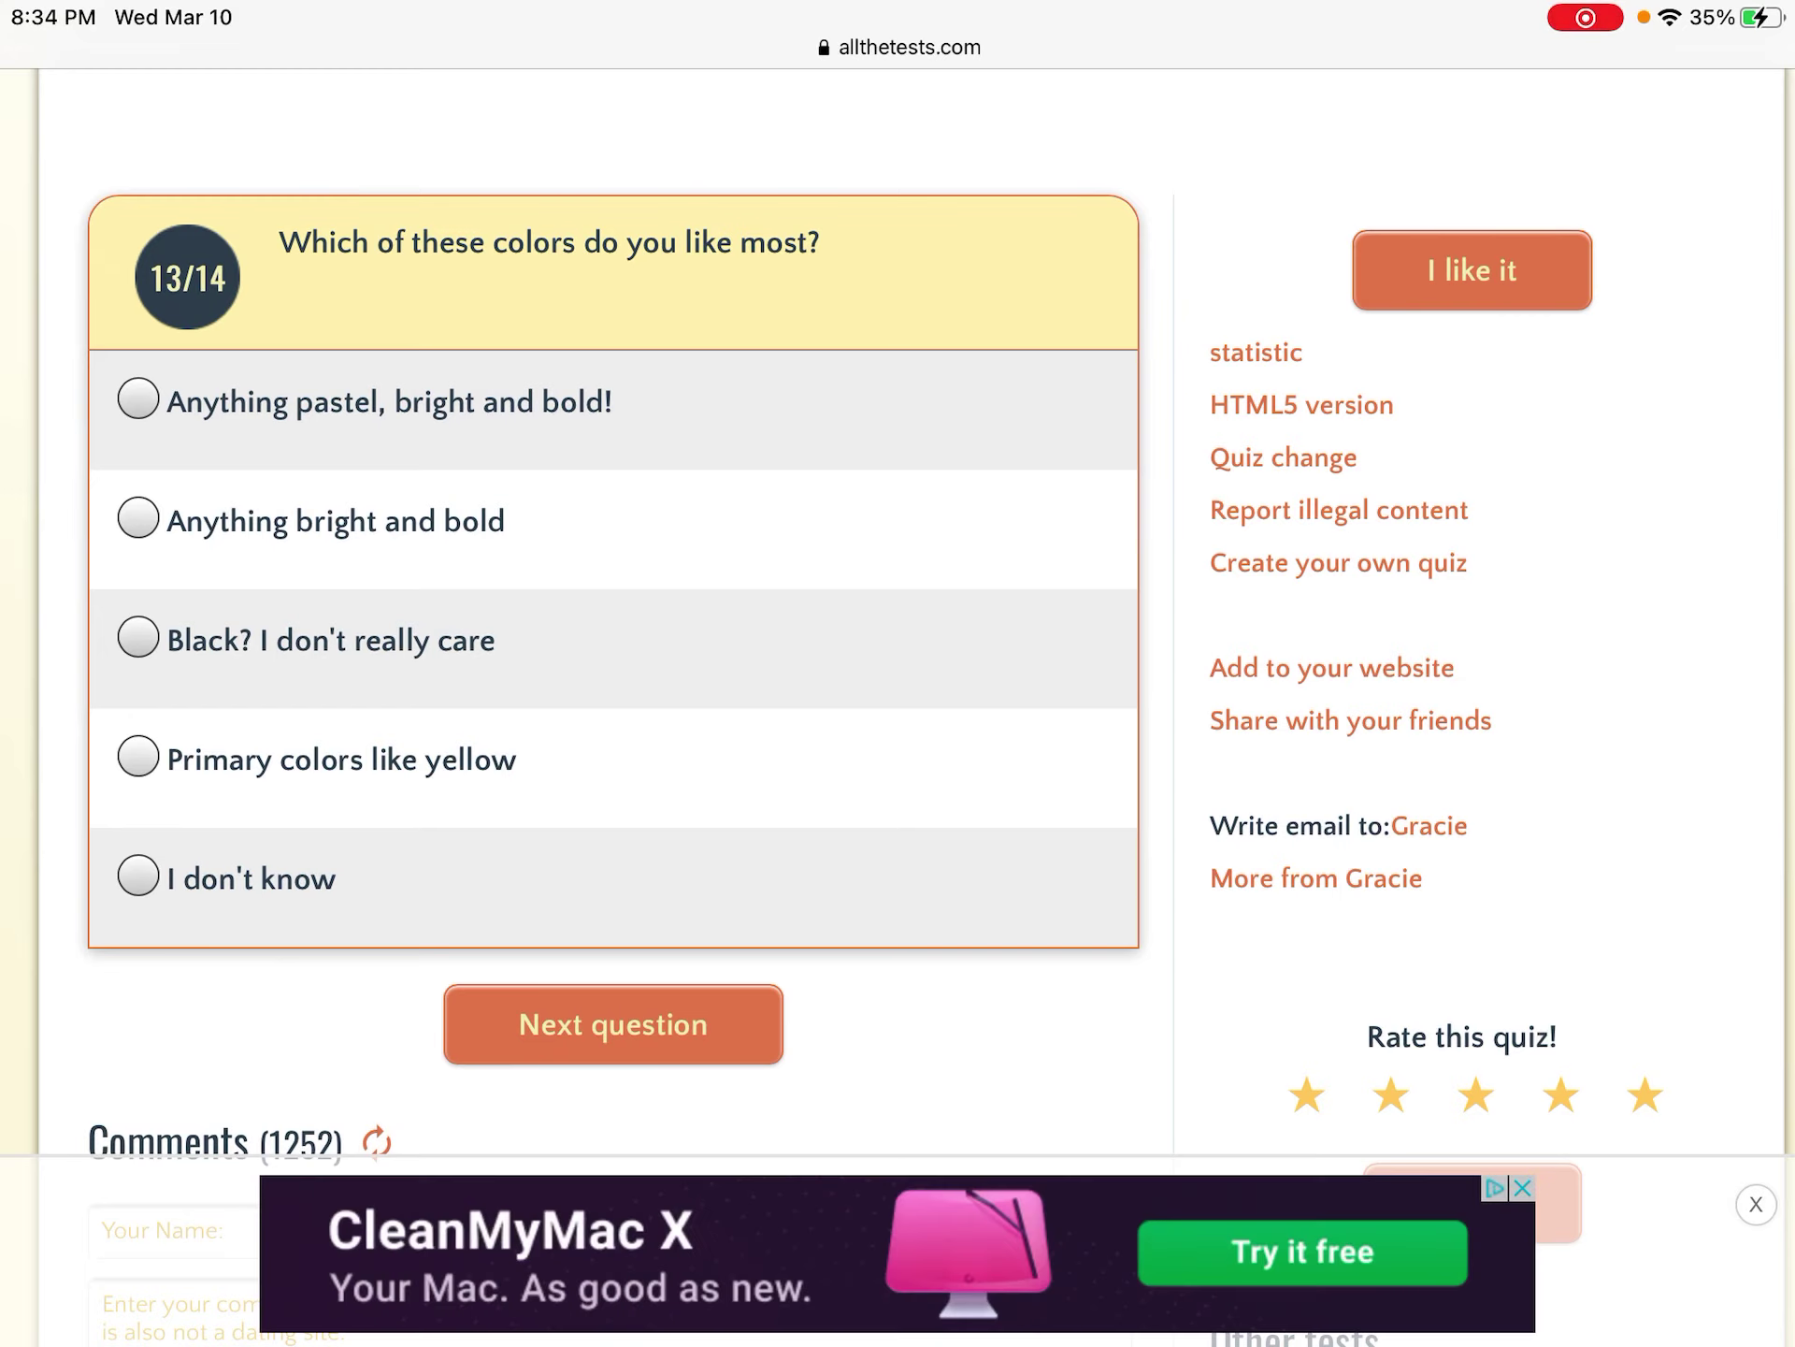
# - Answer 'Anything bright and bold' for colours and 'YASS! I LOVE IT!' for pop, then submit
pyautogui.click(138, 518)
pyautogui.click(613, 1025)
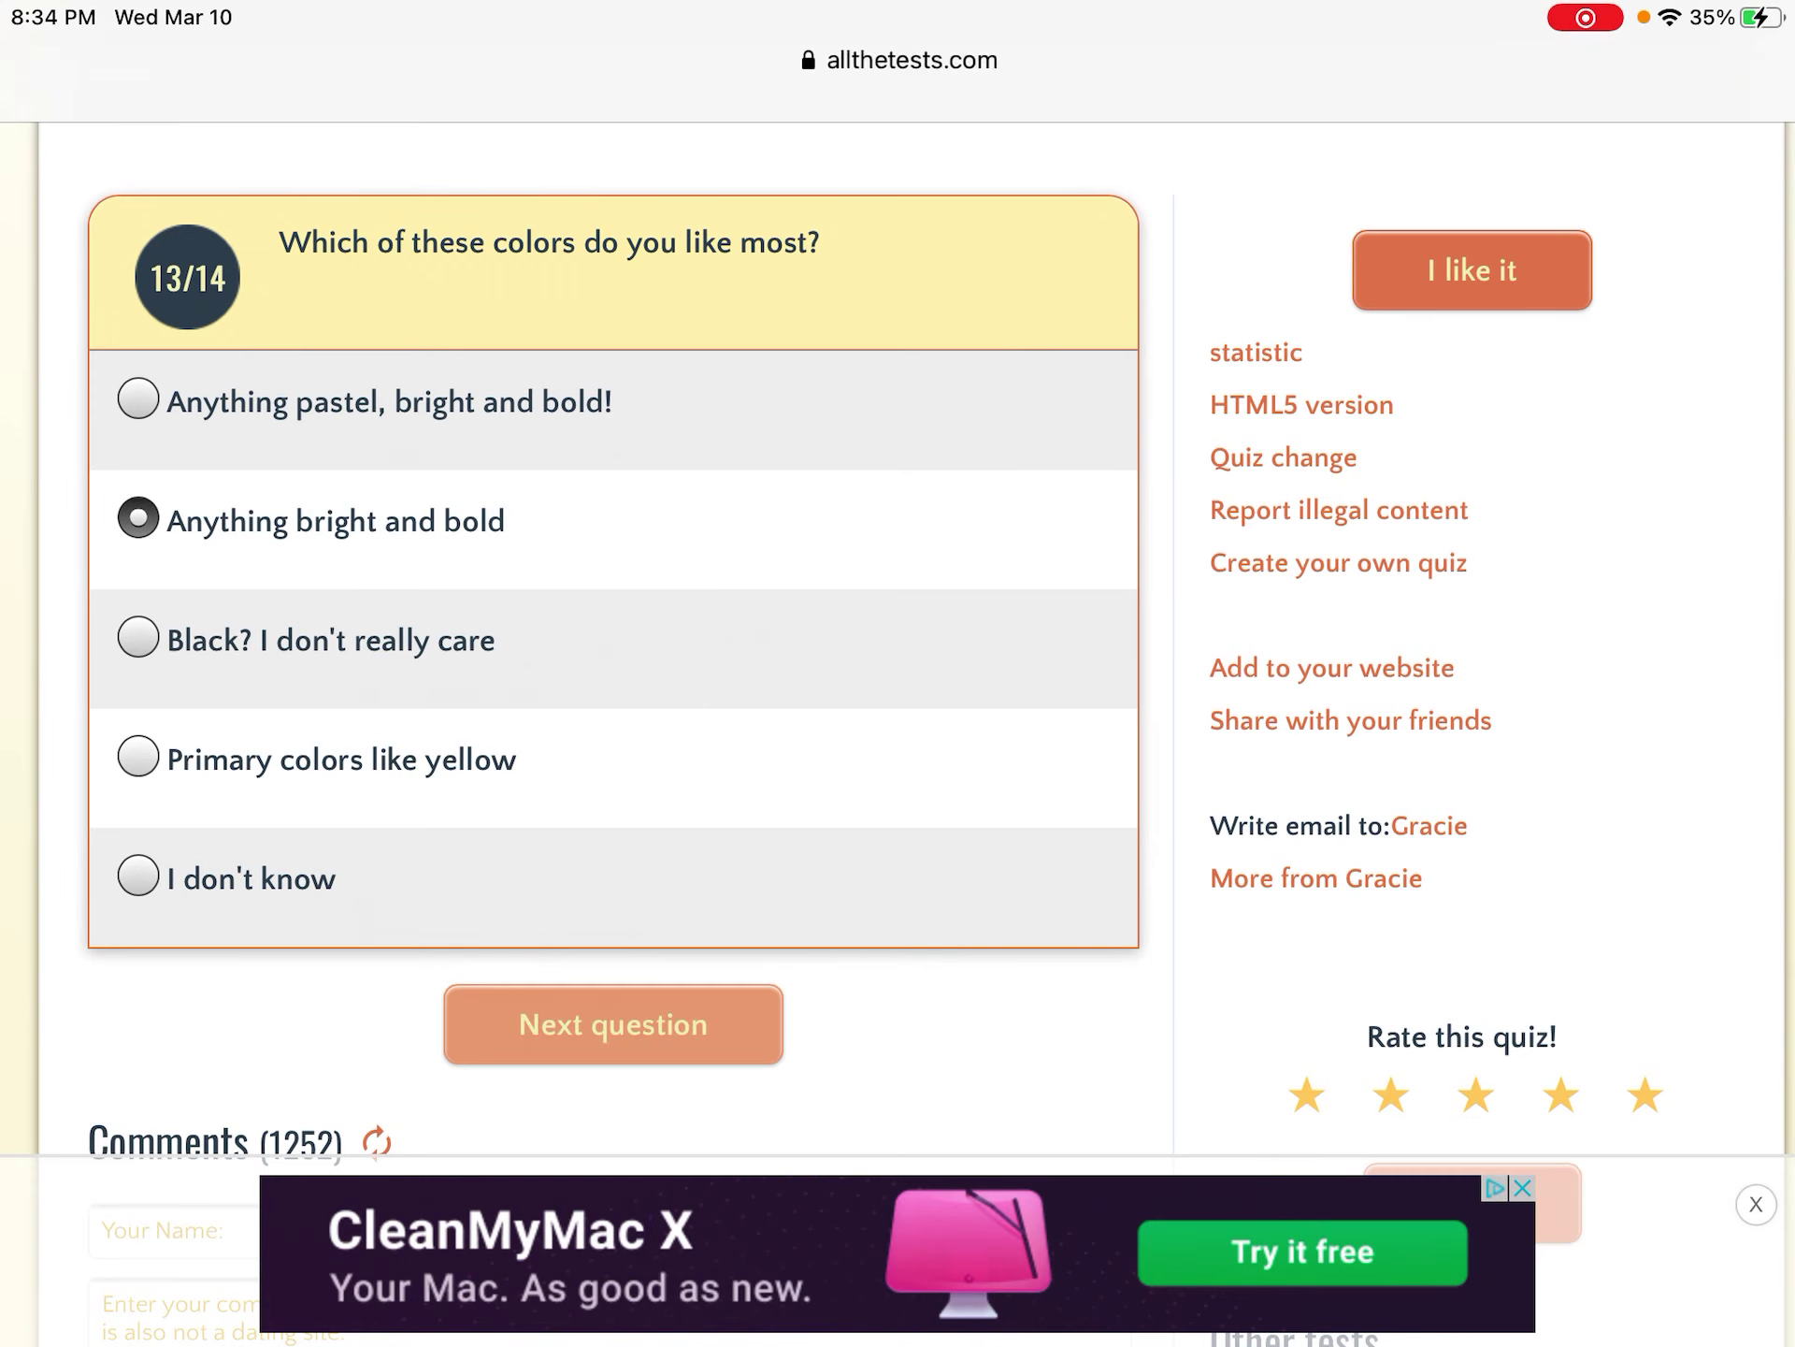
pyautogui.scroll(-2, 614, 702)
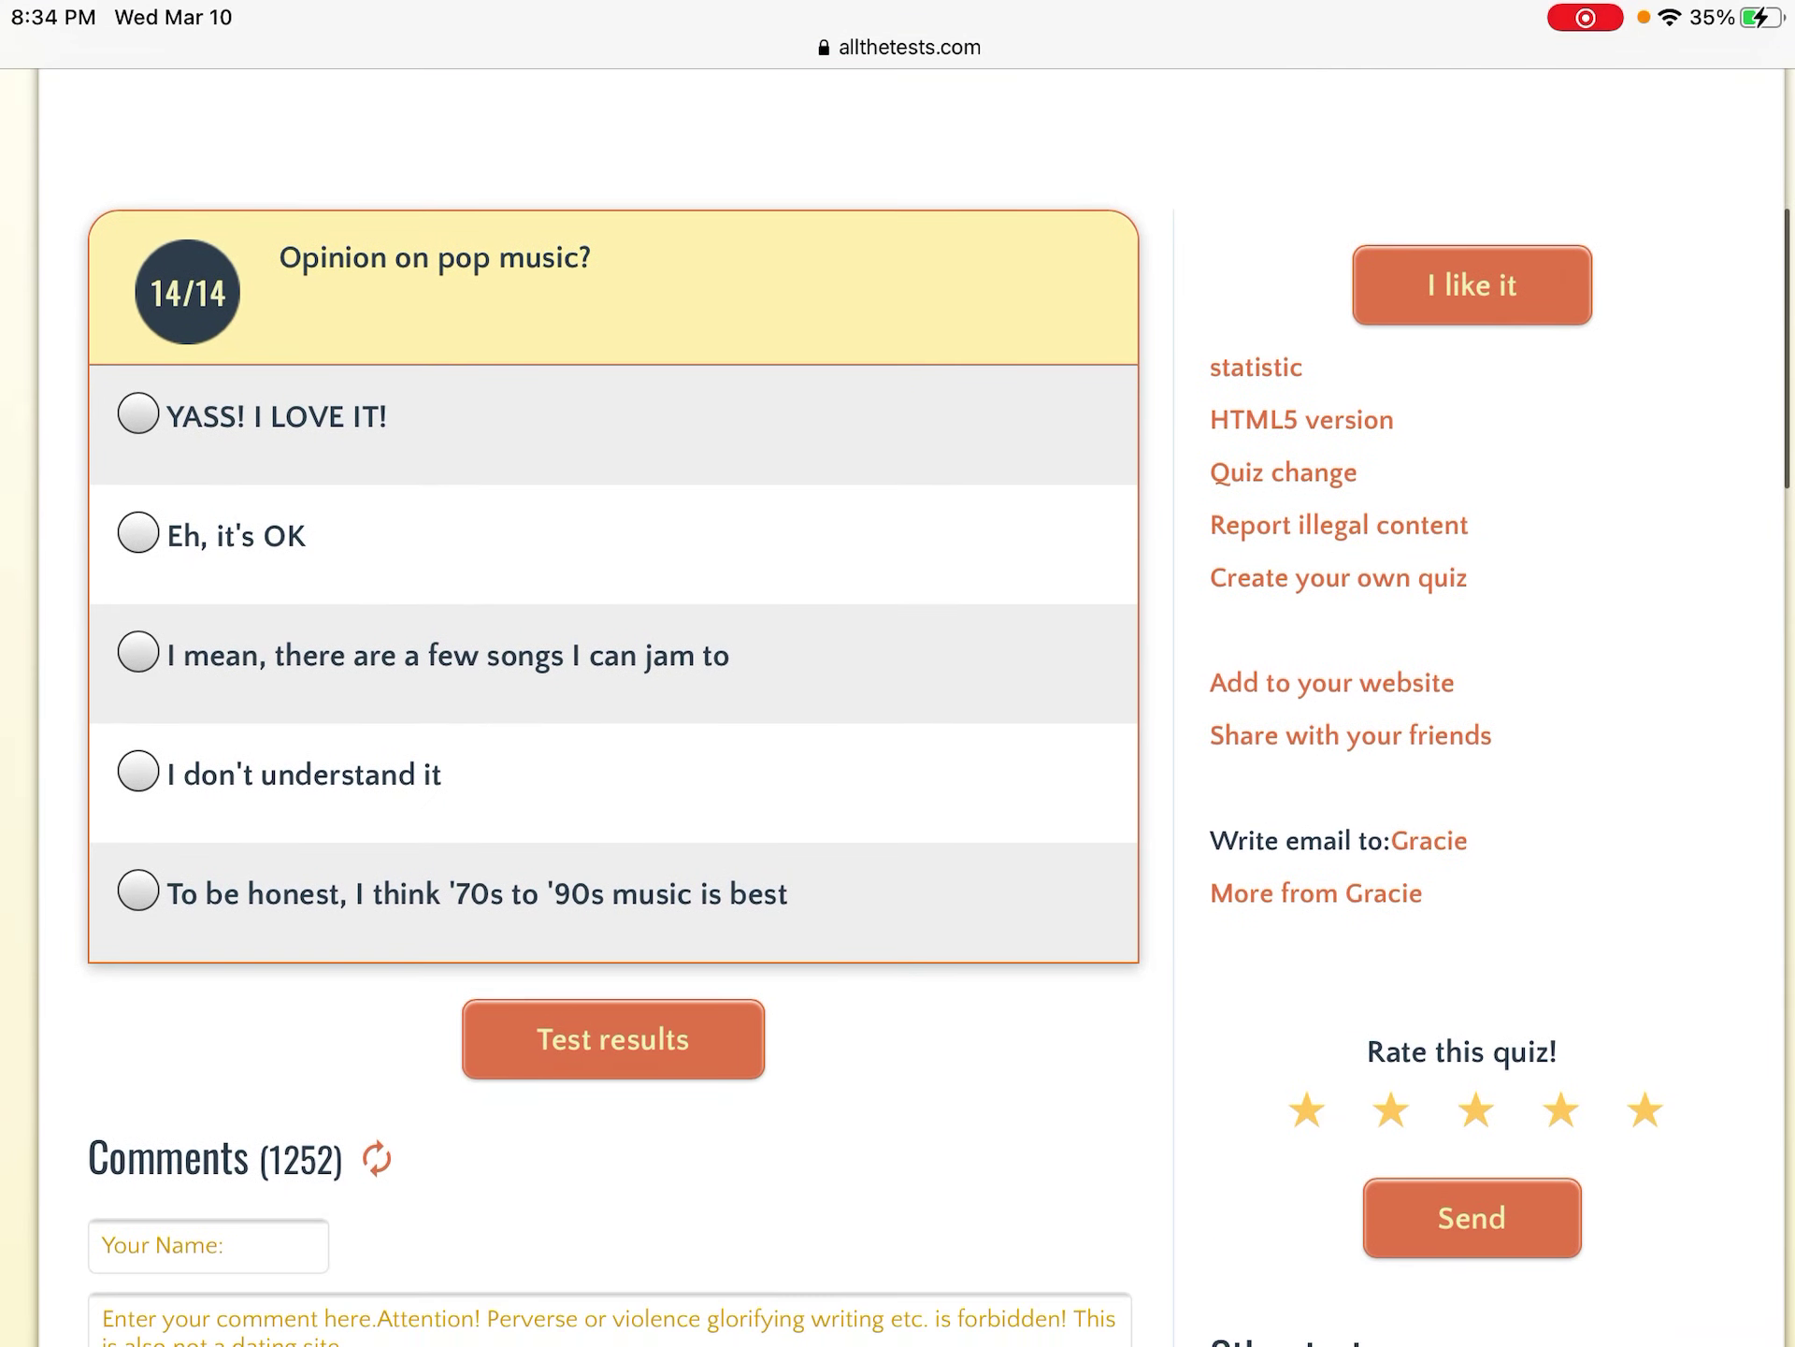
pyautogui.click(138, 355)
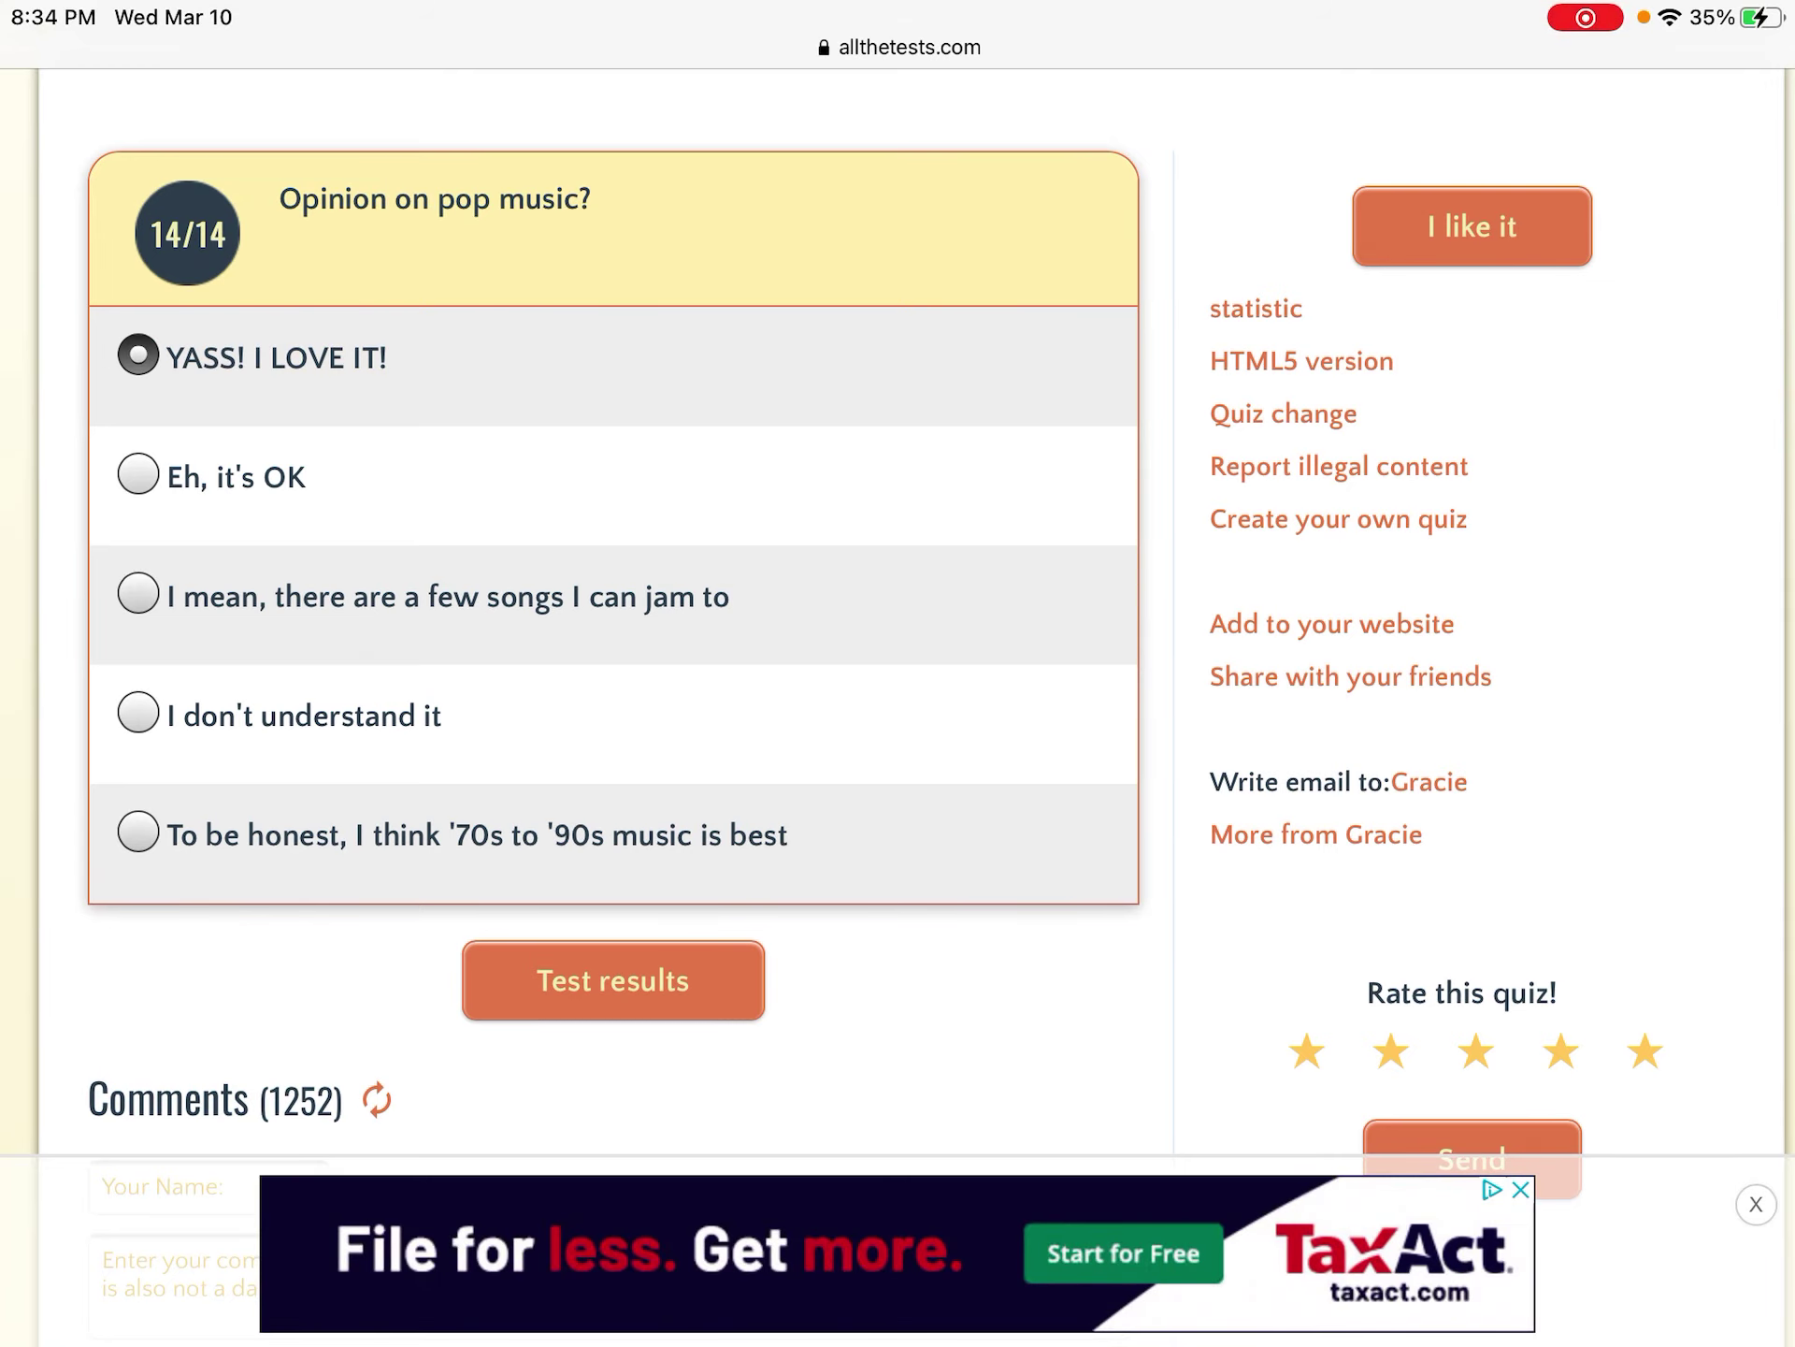
pyautogui.click(612, 980)
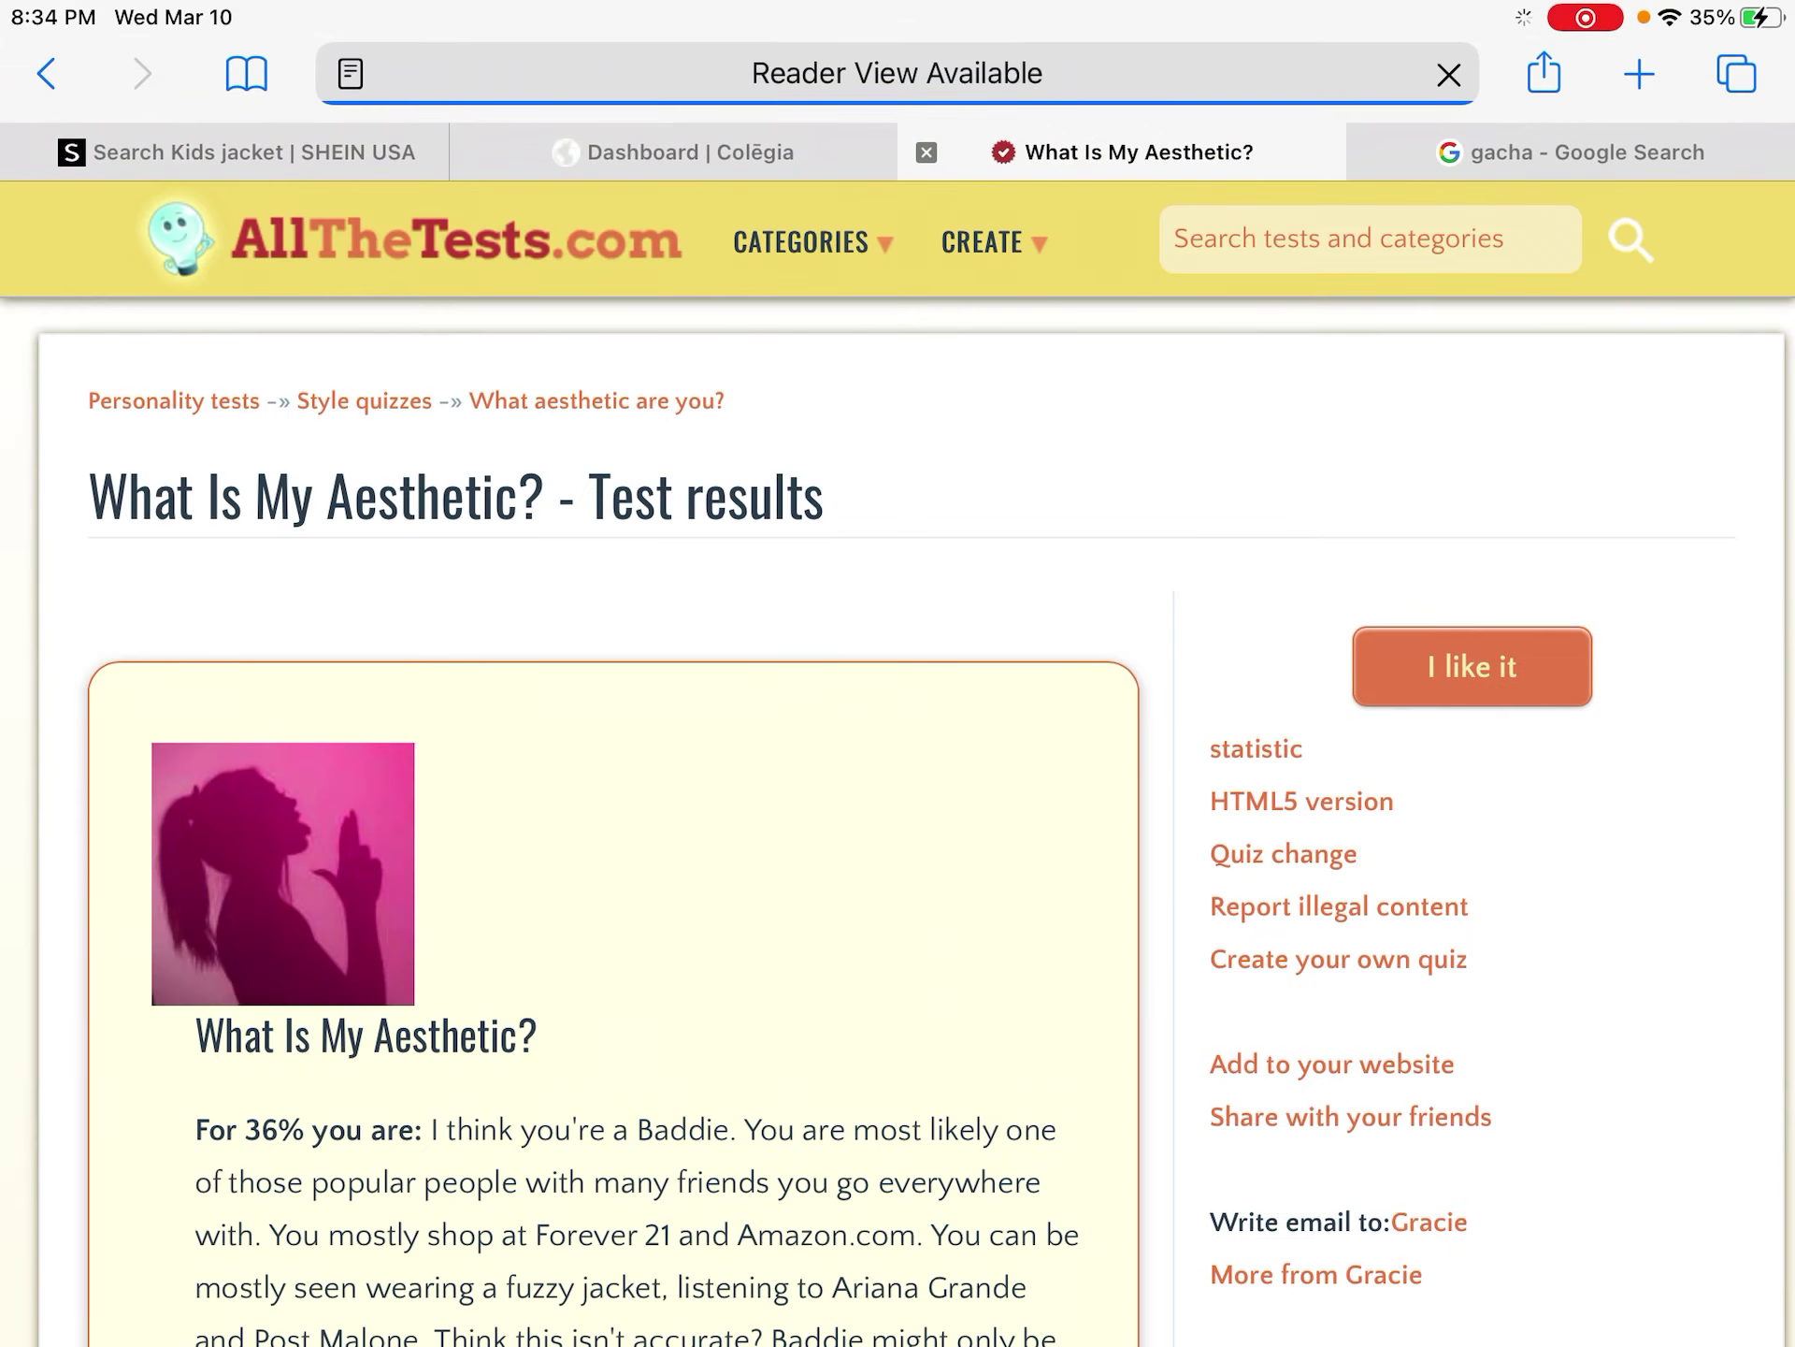
pyautogui.scroll(-2, 898, 702)
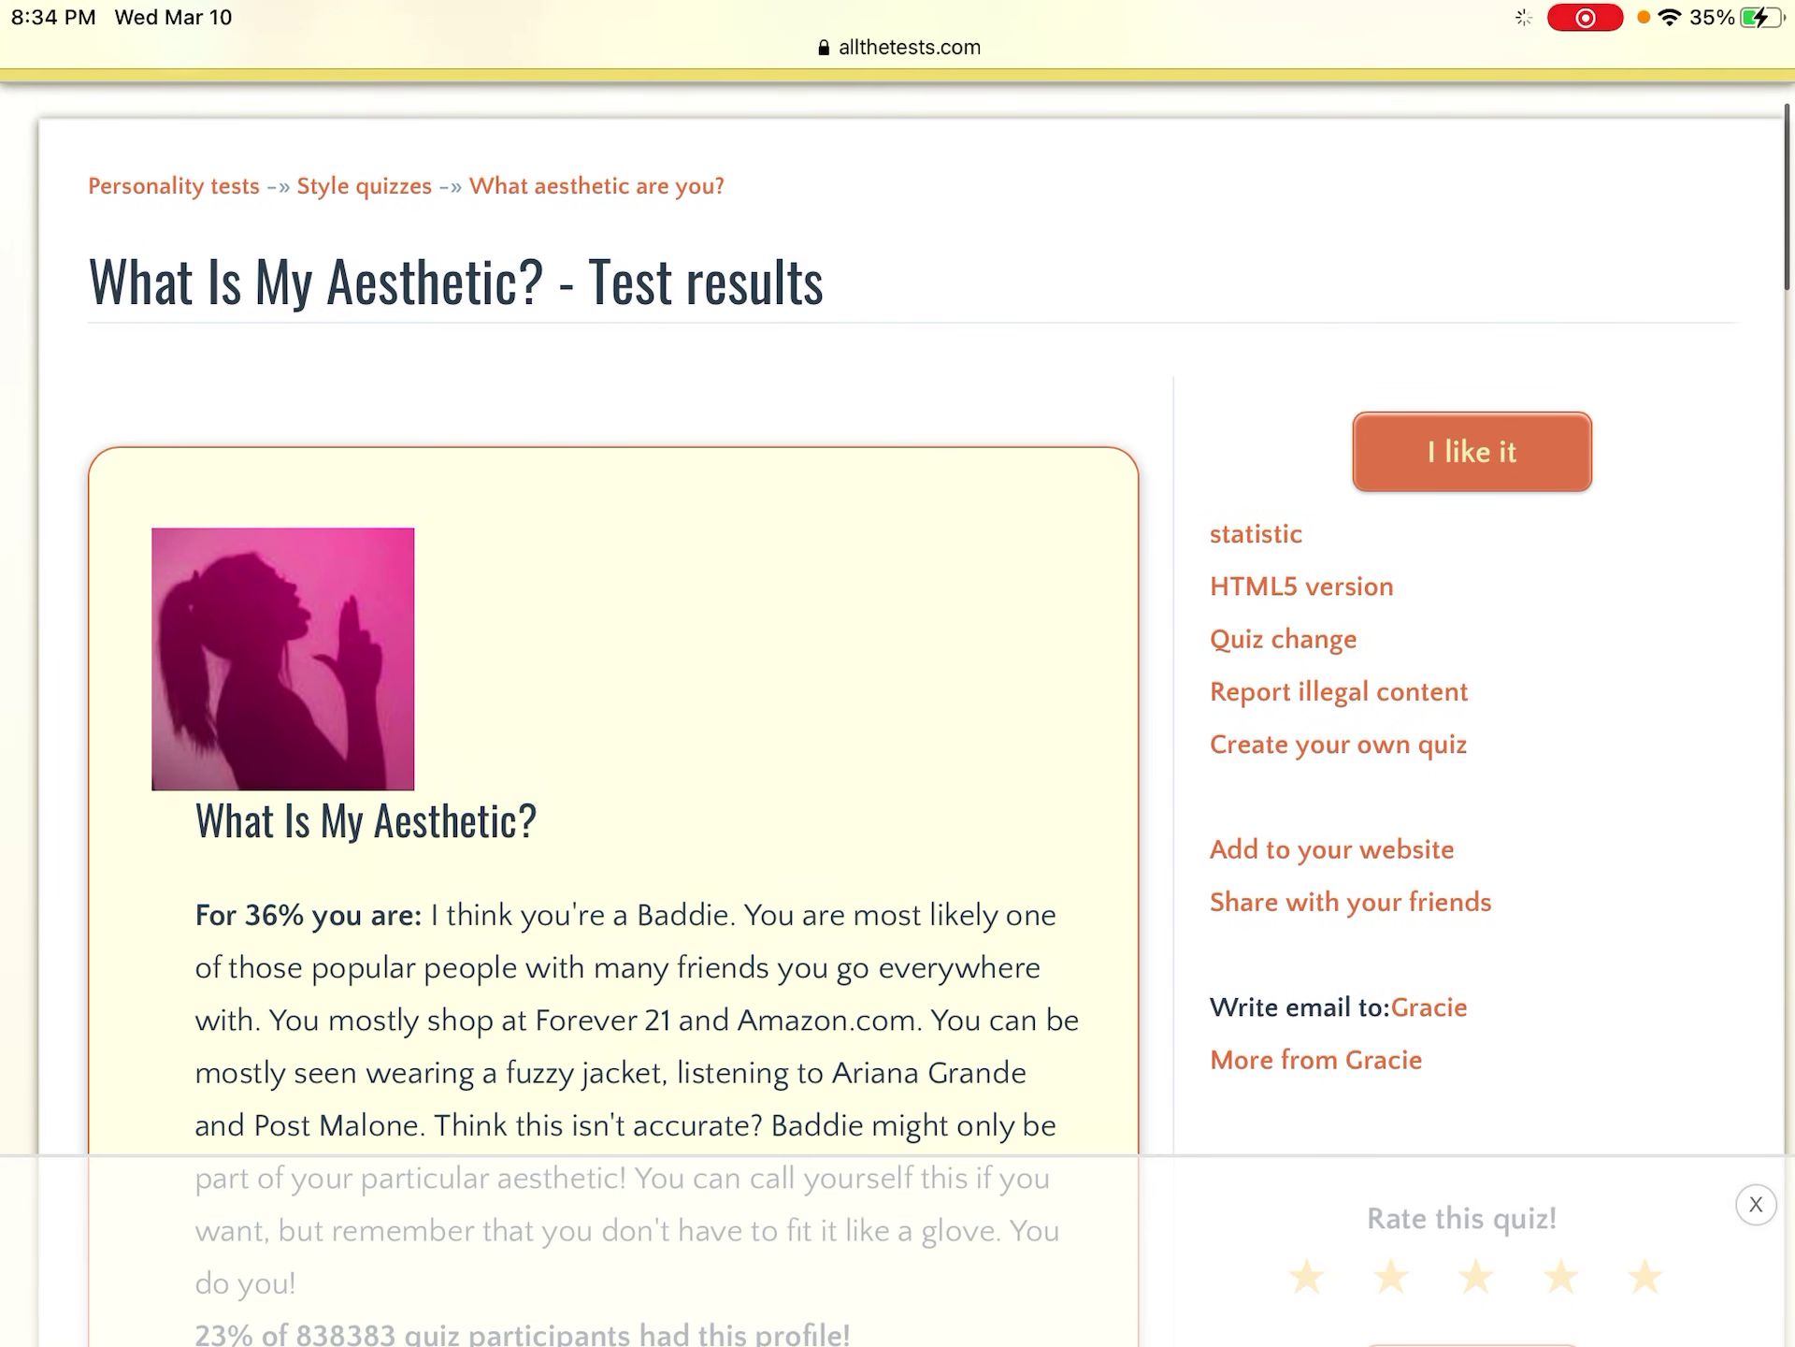
pyautogui.scroll(-3, 899, 702)
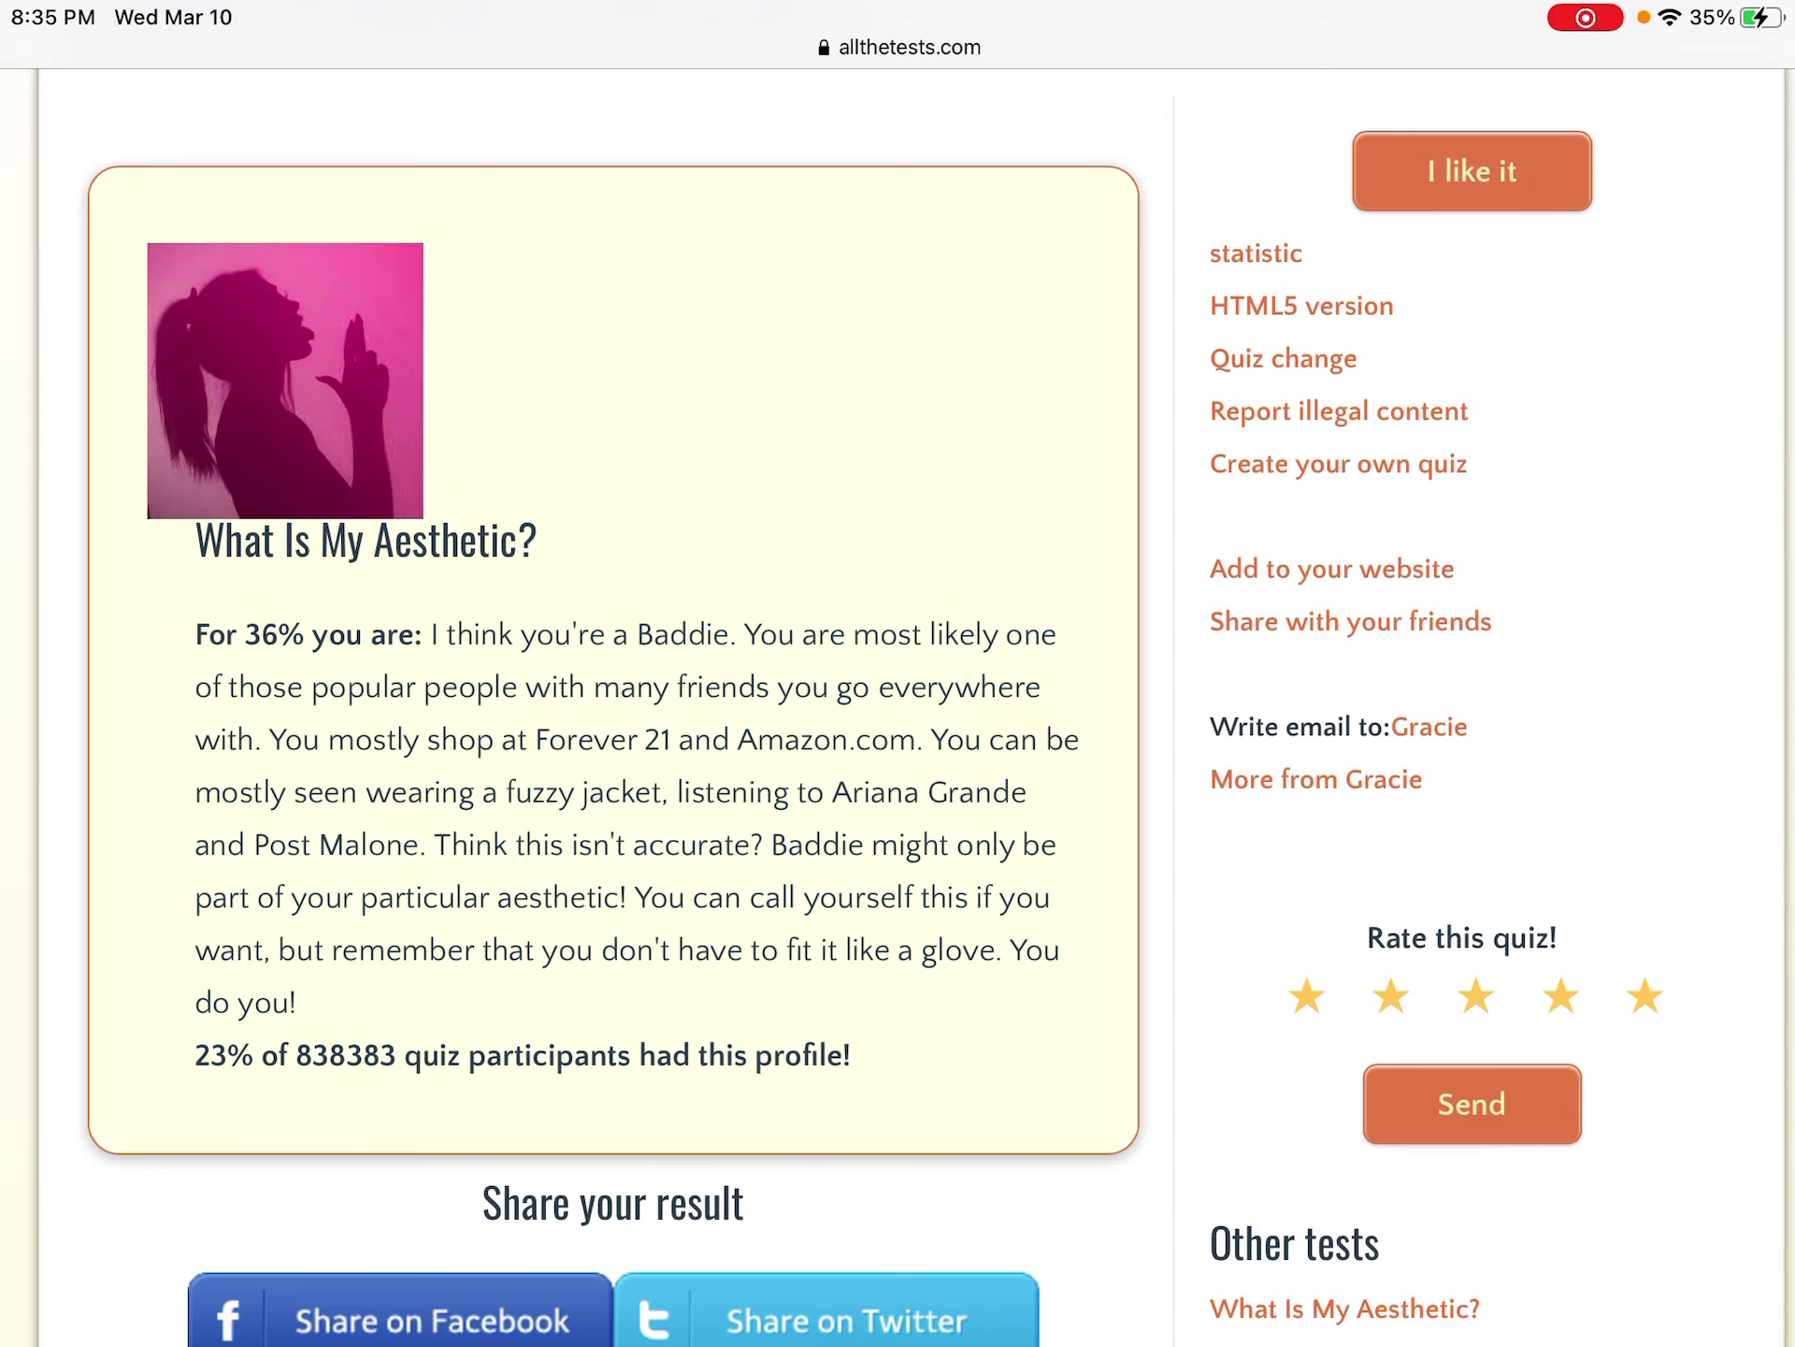
# - Enlarge the pink silhouette picture on the 36% Baddie result, then close it
pyautogui.click(283, 378)
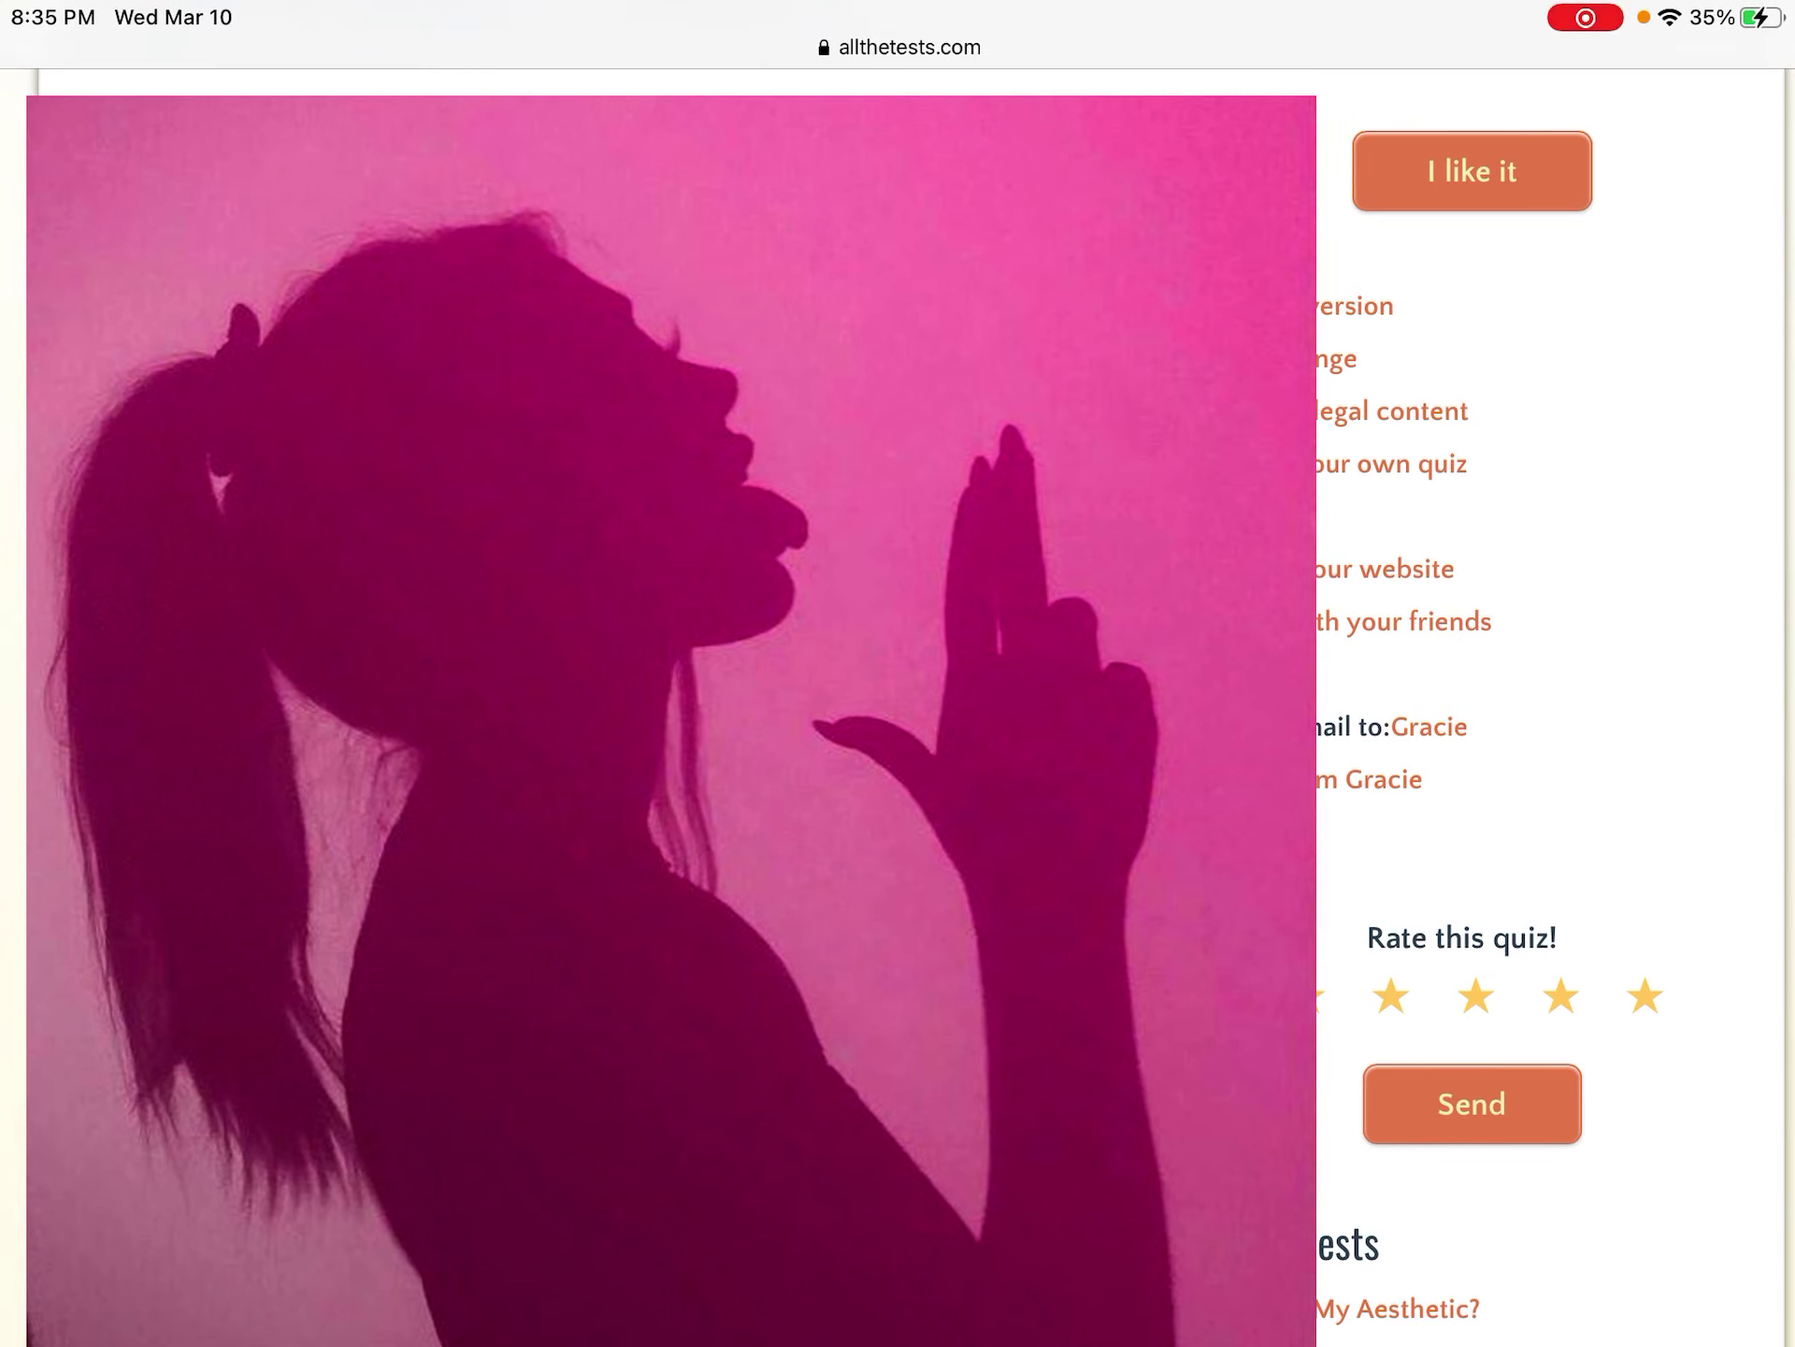
pyautogui.click(670, 720)
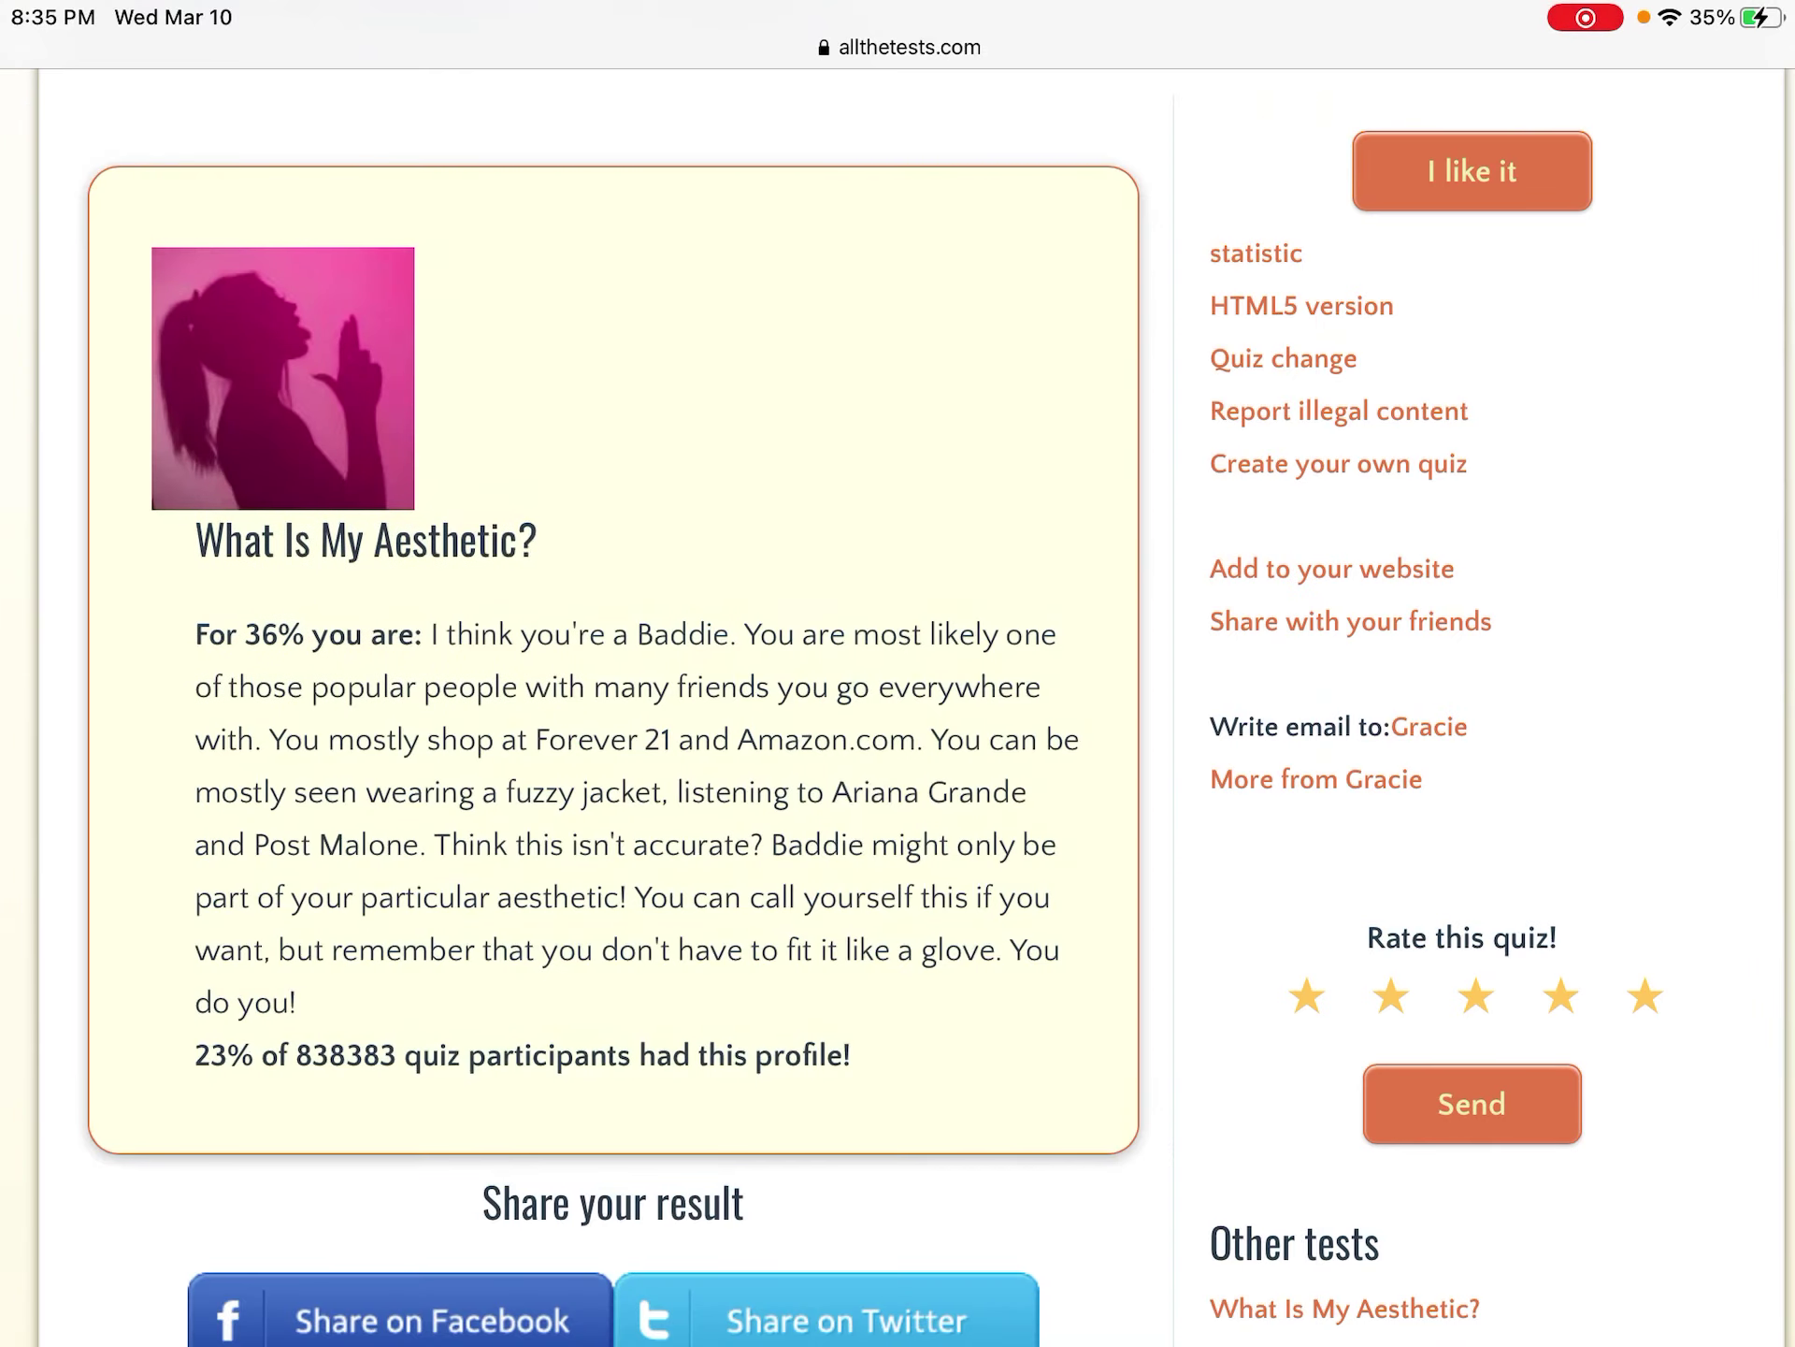